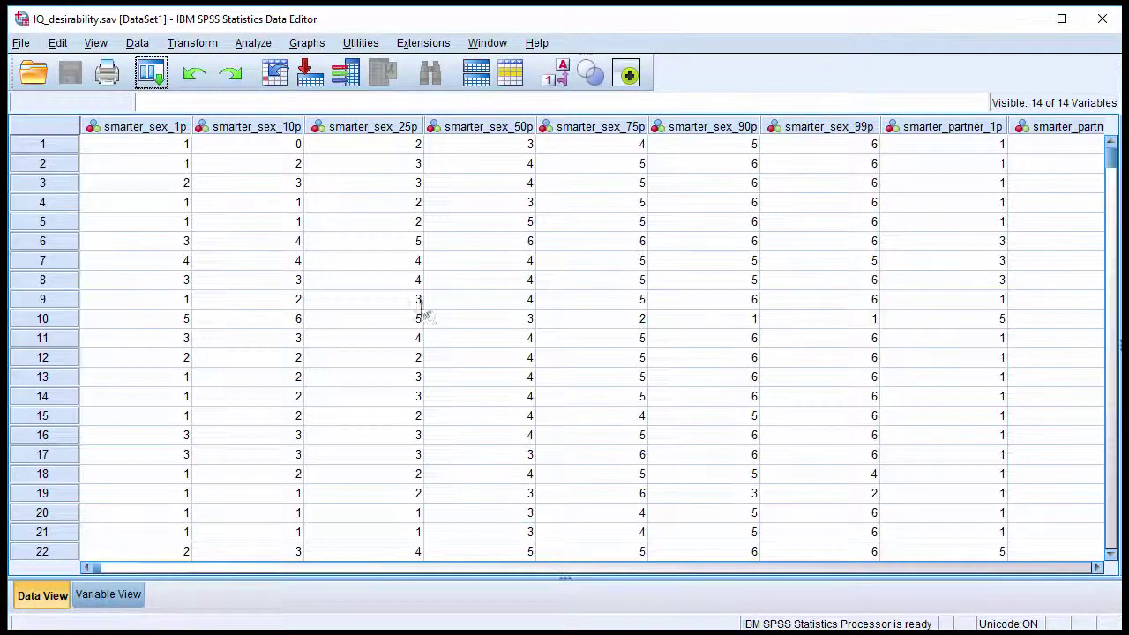
# - Open the Repeated Measures General Linear Model setup using the defined within-subject factors type(2) and IQ_level(7)
pyautogui.click(254, 44)
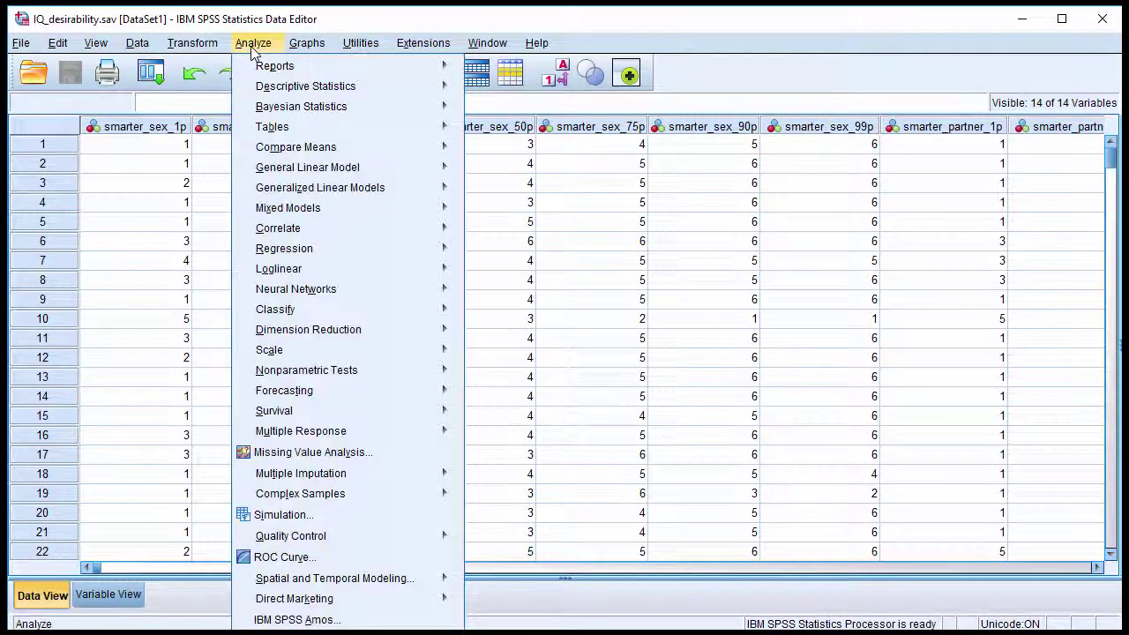
pyautogui.moveTo(392, 167)
pyautogui.click(534, 214)
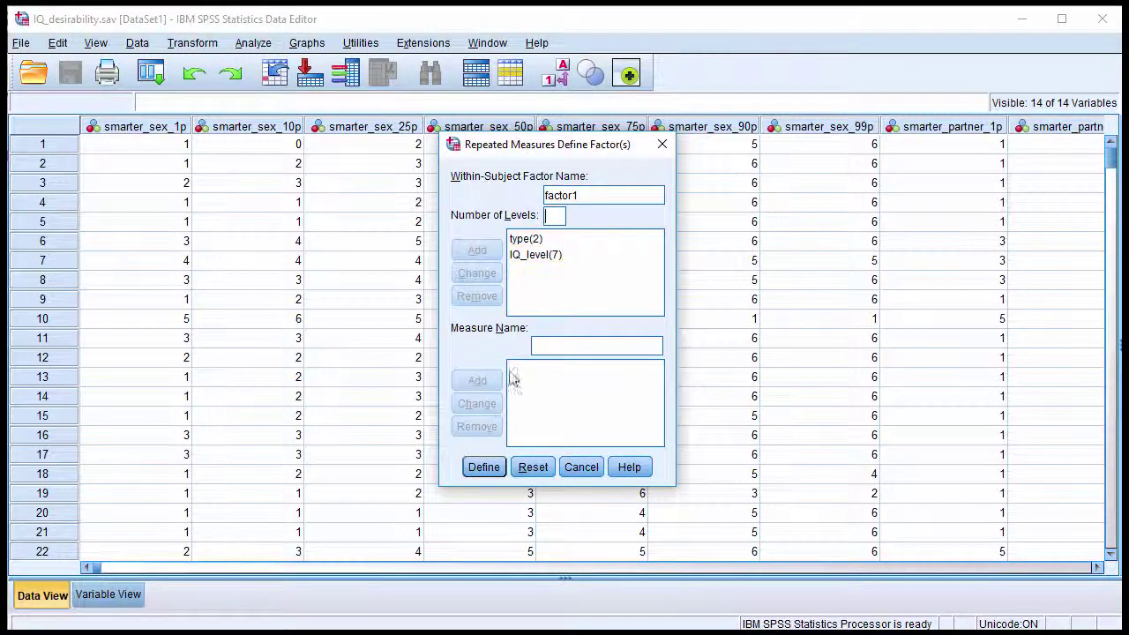
pyautogui.click(483, 467)
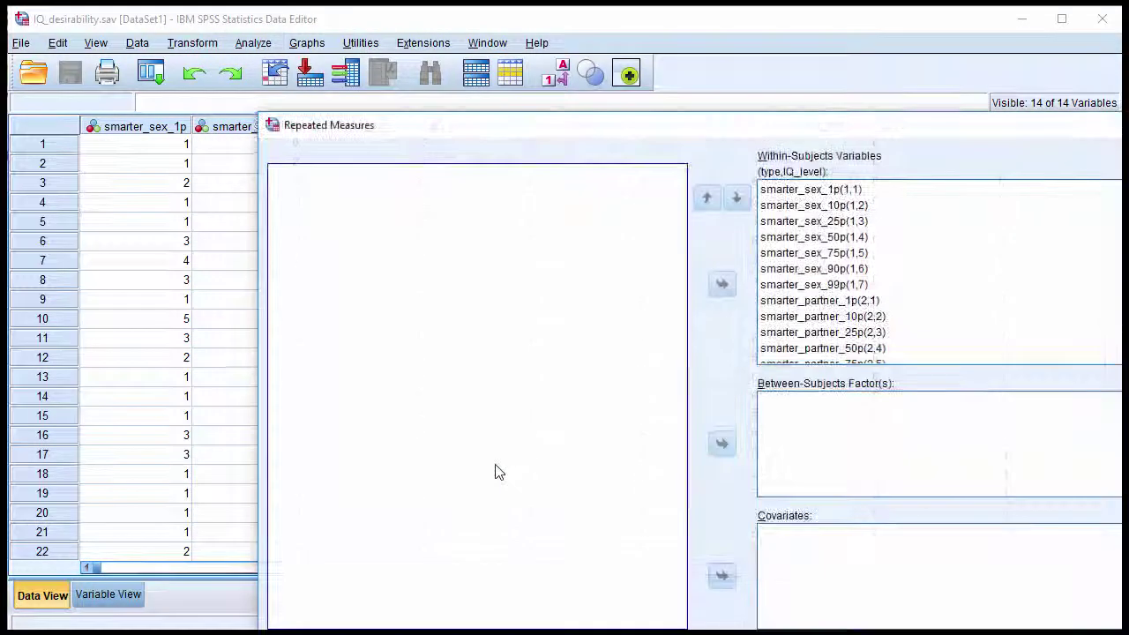
pyautogui.moveTo(813, 137); pyautogui.dragTo(609, 48)
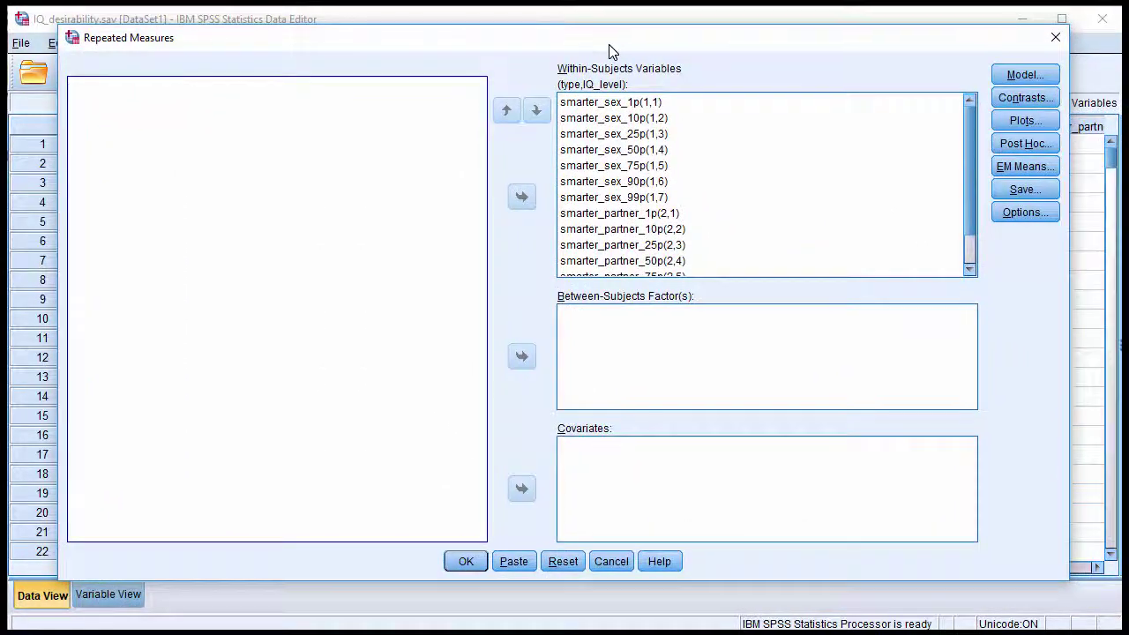
# - Review how the smarter_sex and smarter_partner variables are assigned to the type and IQ_level combinations
pyautogui.scroll(-1, 651, 212)
pyautogui.scroll(1, 650, 212)
pyautogui.scroll(-1, 650, 212)
pyautogui.click(651, 205)
pyautogui.scroll(1, 651, 212)
pyautogui.scroll(-1, 651, 213)
pyautogui.scroll(1, 651, 213)
pyautogui.click(762, 157)
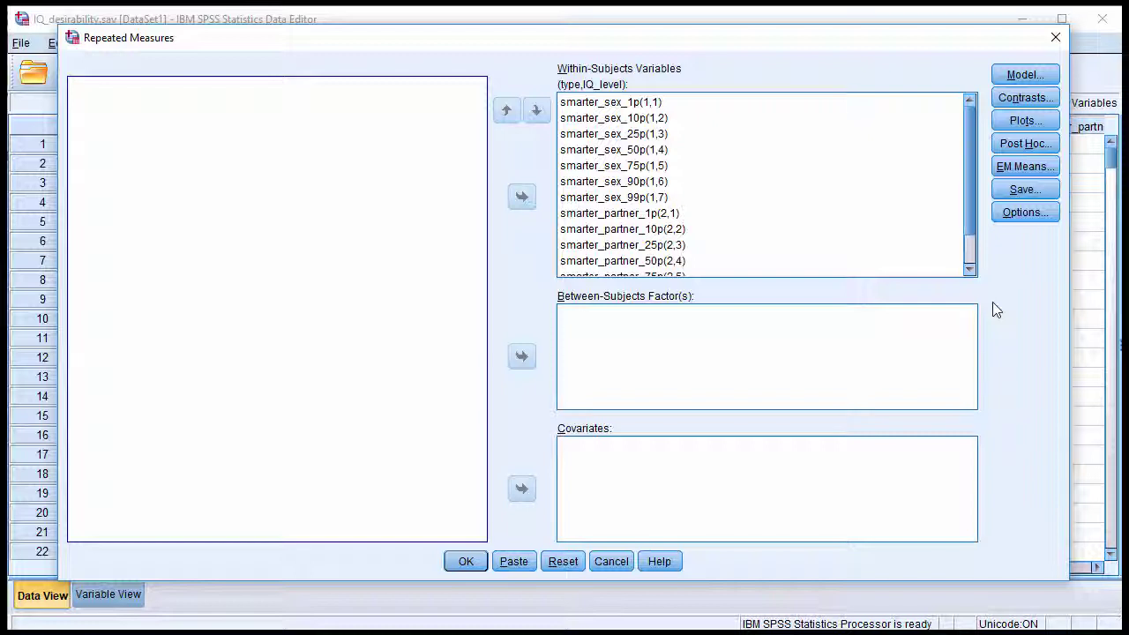
# - Request estimated marginal means for the type*IQ_level interaction
pyautogui.click(1018, 172)
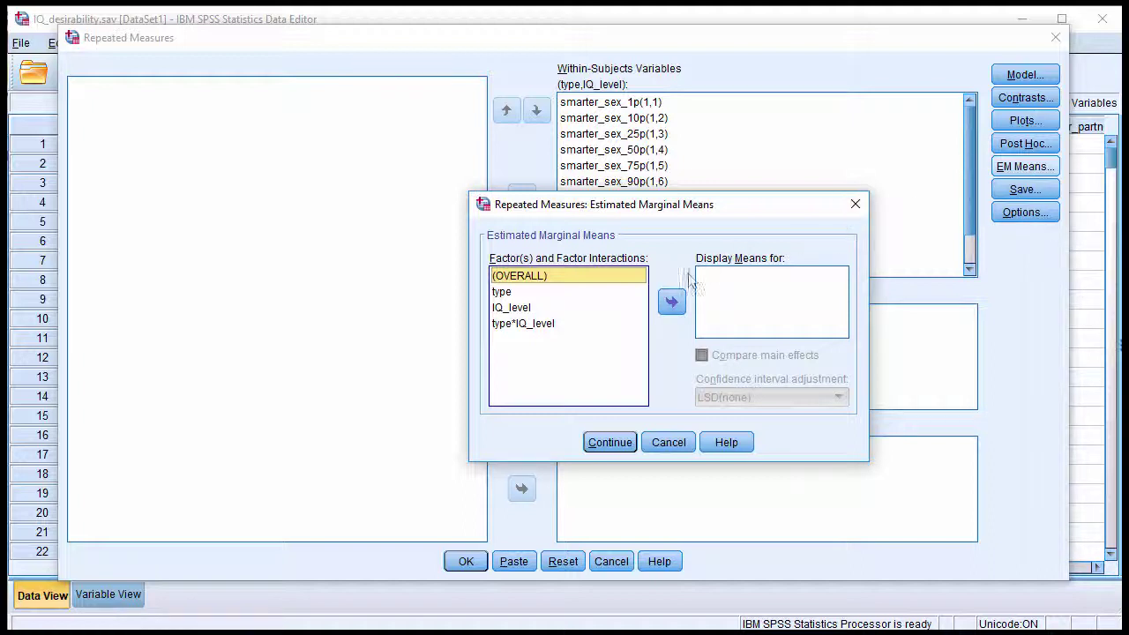
pyautogui.click(554, 323)
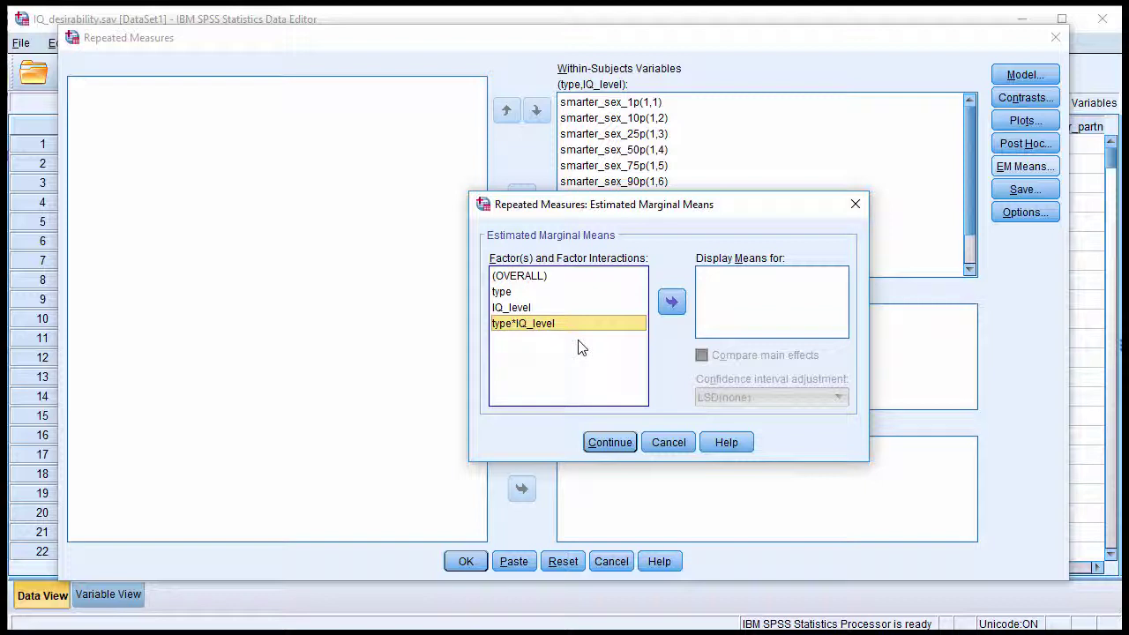
pyautogui.click(557, 329)
pyautogui.click(671, 303)
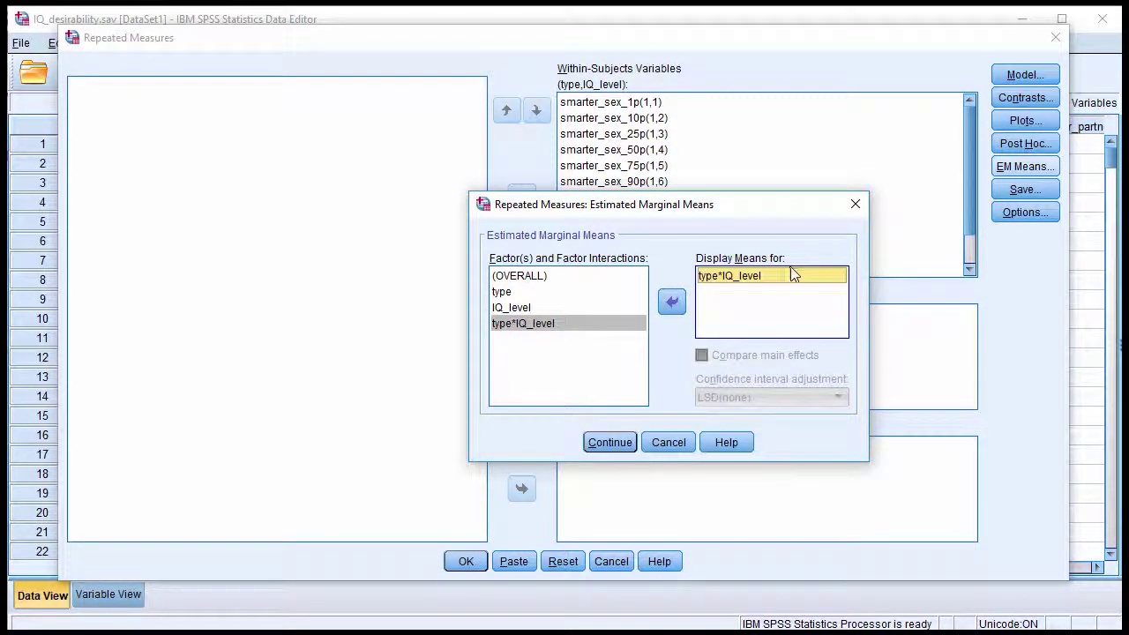
pyautogui.click(611, 443)
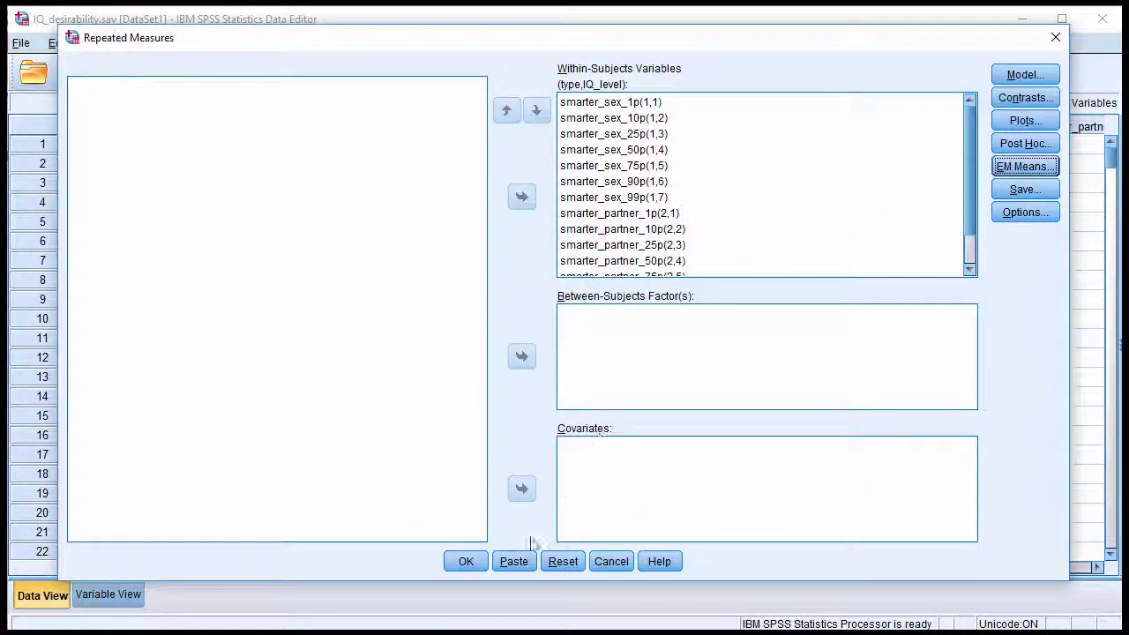
# - Paste the repeated measures analysis into the Syntax Editor as GLM syntax and bring its window fully into view
pyautogui.click(514, 561)
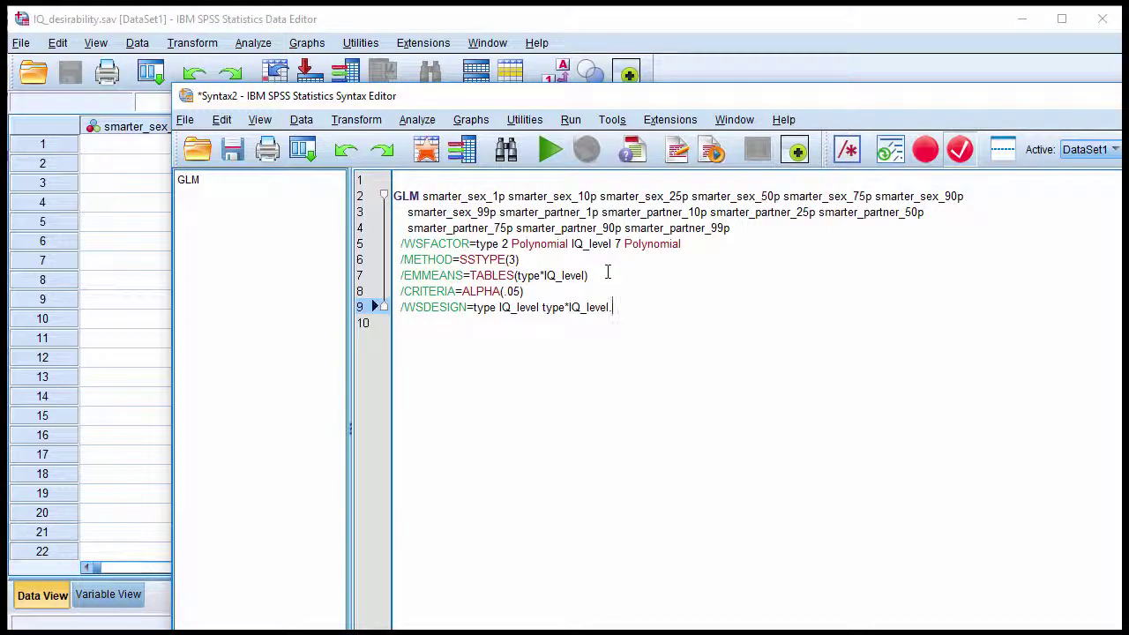
pyautogui.moveTo(629, 102); pyautogui.dragTo(478, 31)
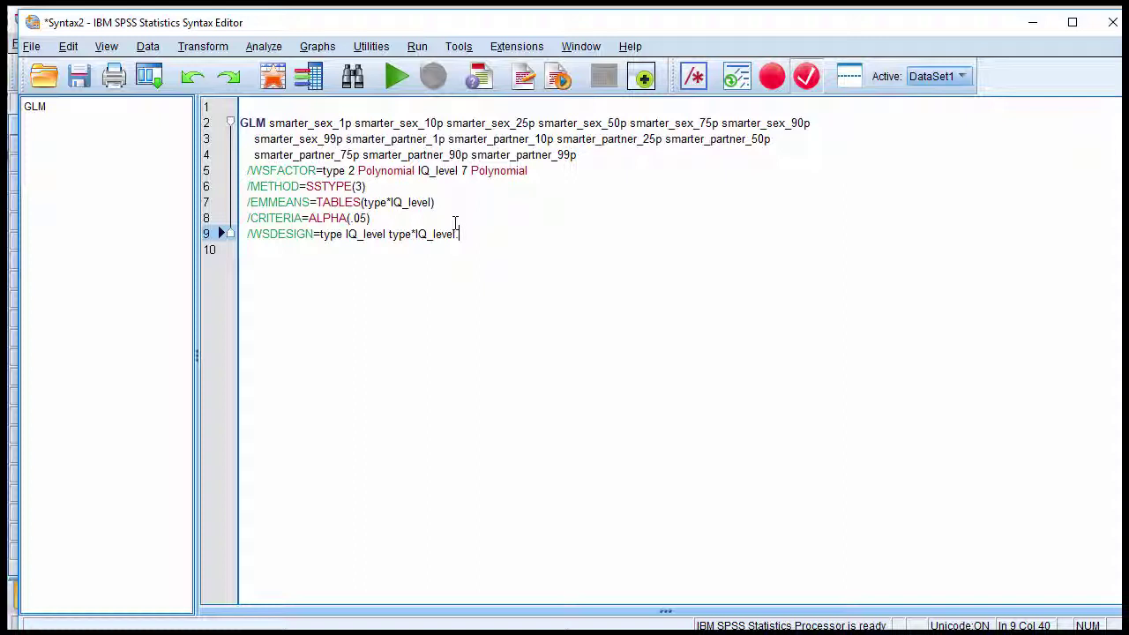
pyautogui.click(413, 249)
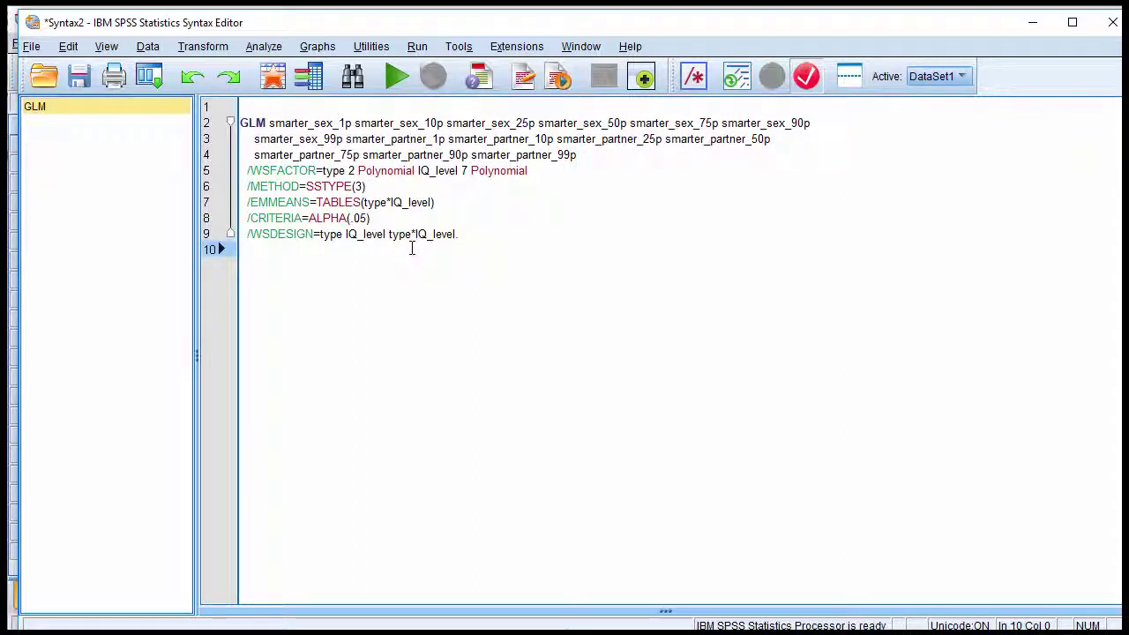
# - Add COMPARE(type) to the end of the /EMMEANS=TABLES(type*IQ_level) line
pyautogui.moveTo(438, 202); pyautogui.dragTo(244, 203)
pyautogui.click(361, 279)
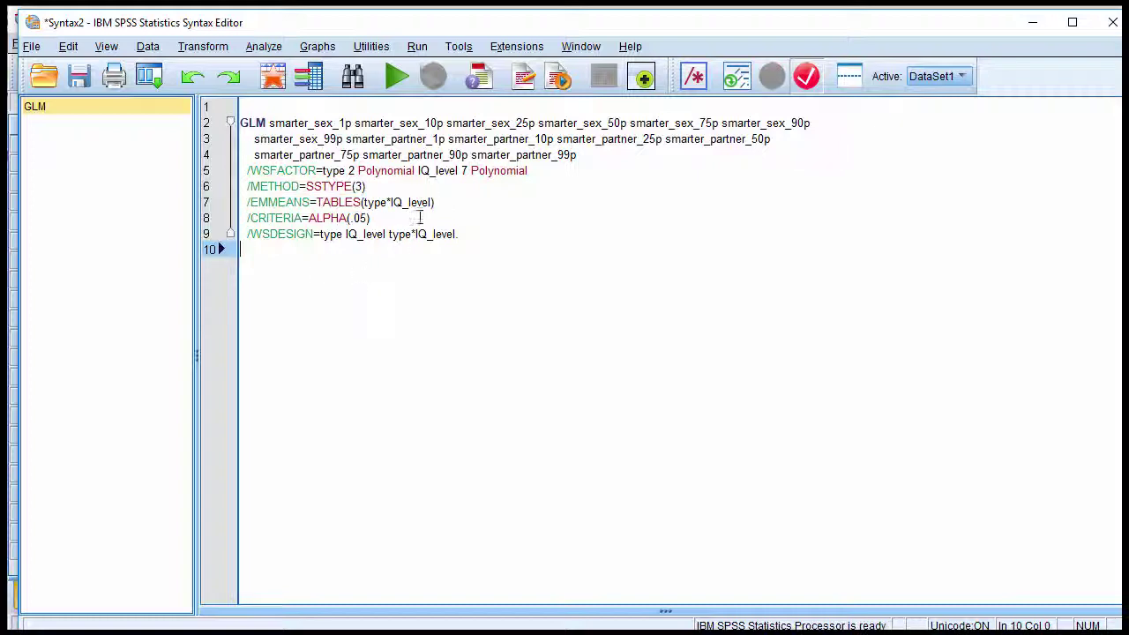
pyautogui.click(438, 202)
pyautogui.write('COMPARE(type')
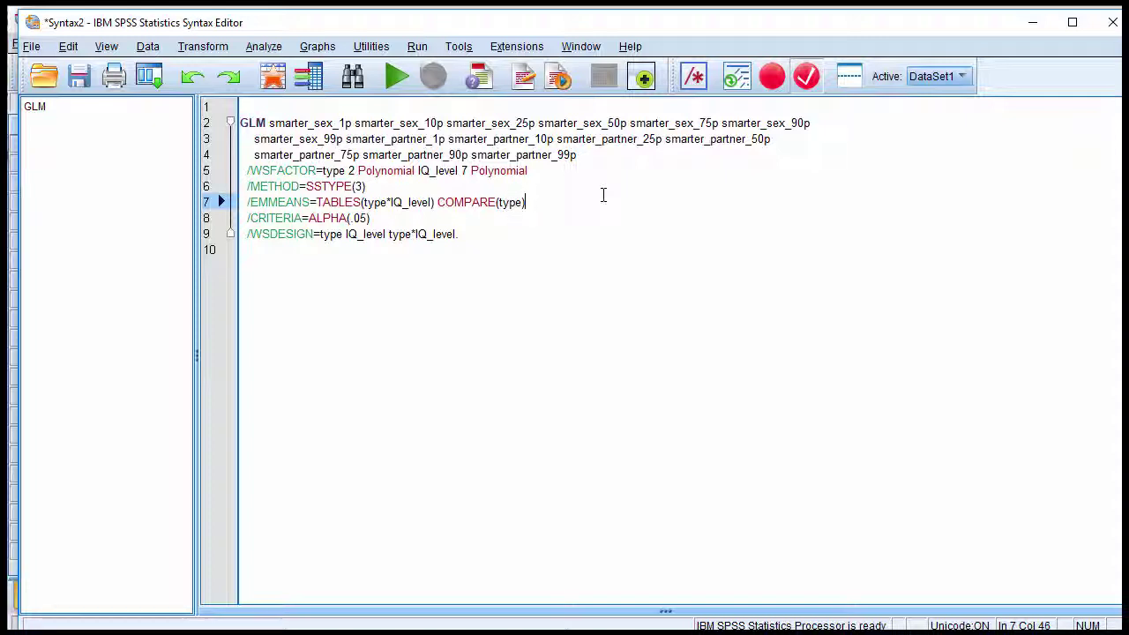
# - Run all of the GLM syntax and reposition the output window for reading
pyautogui.click(418, 48)
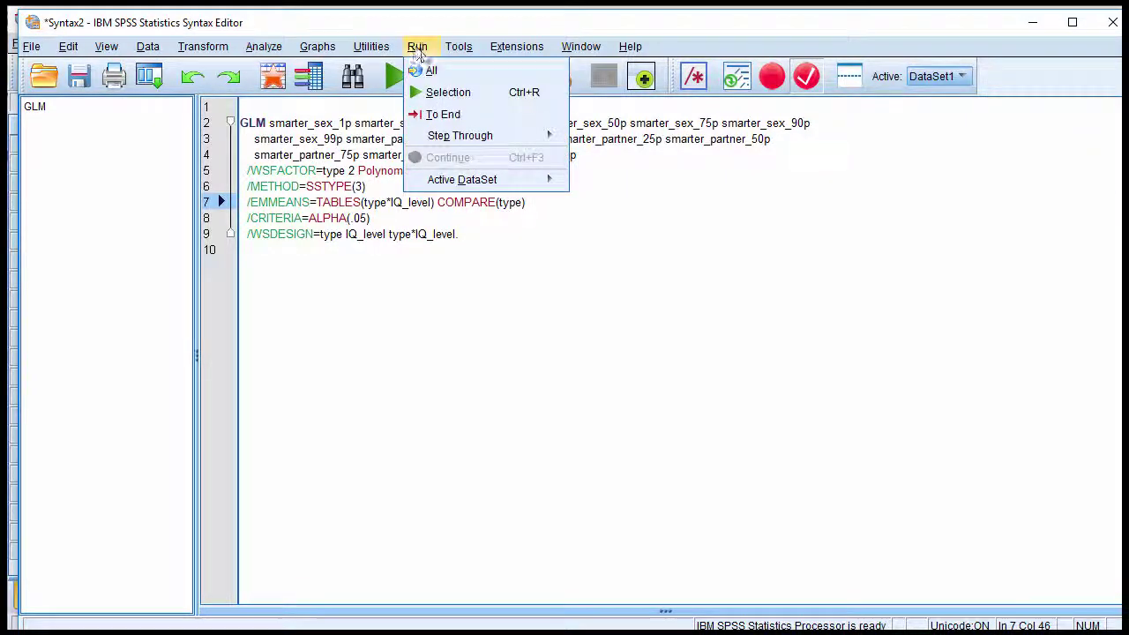
pyautogui.click(428, 70)
pyautogui.moveTo(673, 104); pyautogui.dragTo(591, 3)
# - Examine the Estimates and Pairwise Comparisons tables for type * IQ_level in the output
pyautogui.scroll(-10, 816, 421)
pyautogui.scroll(-20, 817, 420)
pyautogui.scroll(-20, 817, 421)
pyautogui.scroll(-20, 816, 422)
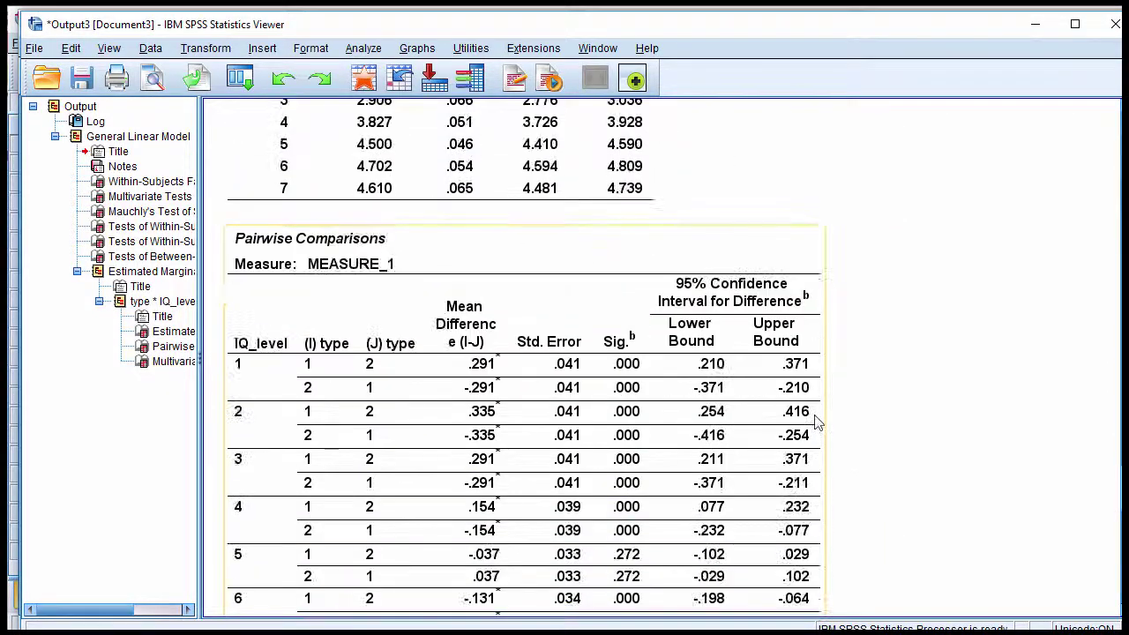
pyautogui.click(492, 342)
pyautogui.scroll(8, 494, 348)
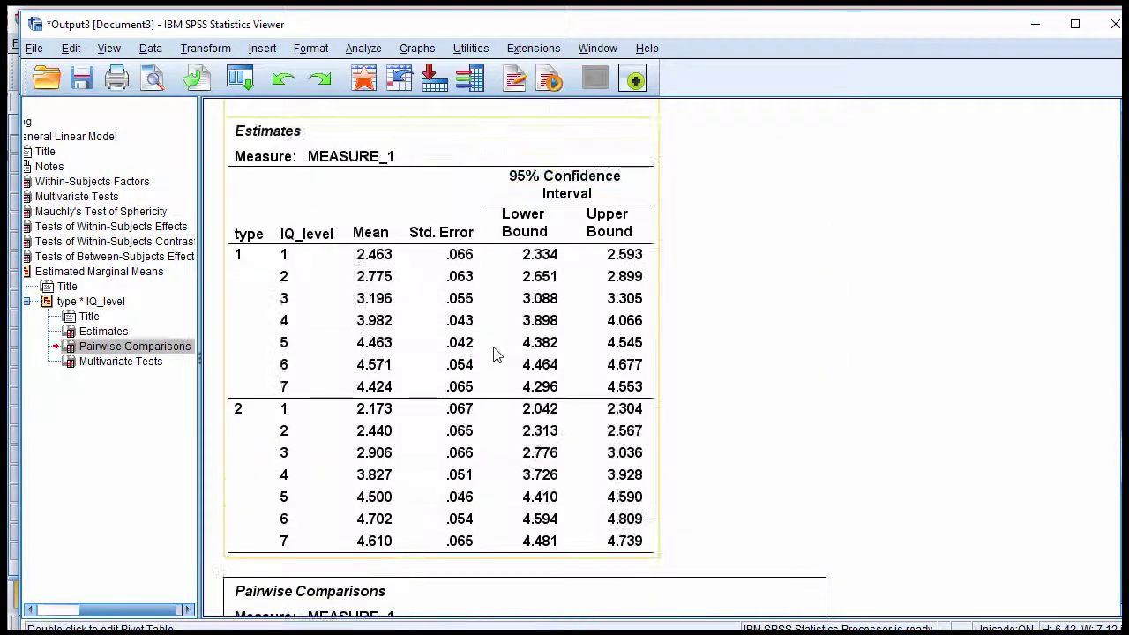
pyautogui.click(494, 353)
pyautogui.scroll(2, 399, 429)
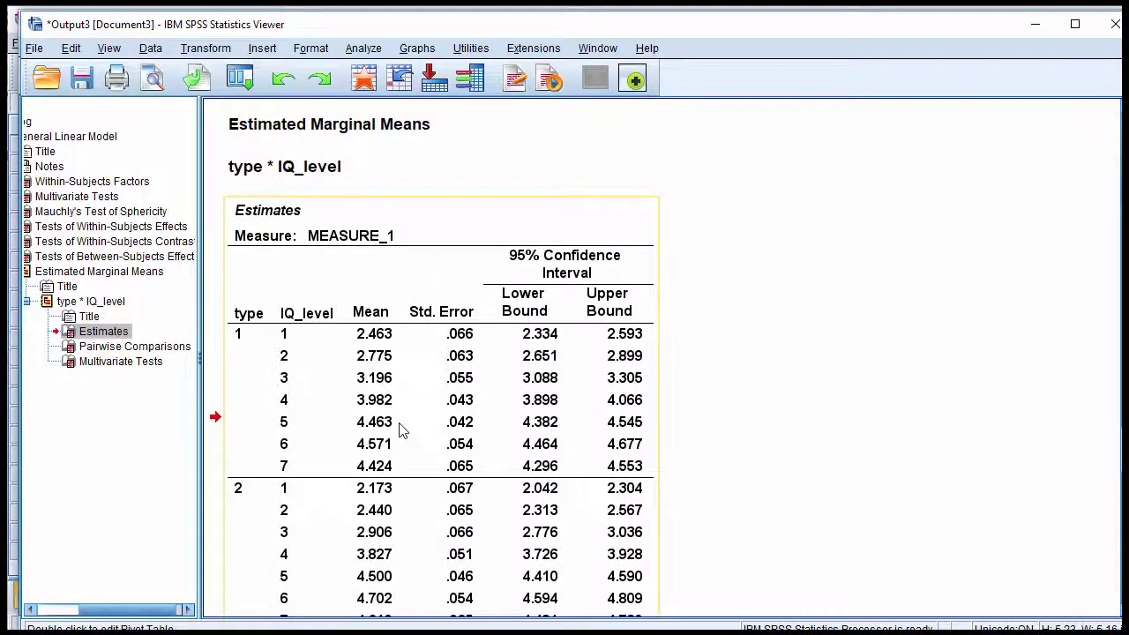
pyautogui.scroll(-10, 500, 414)
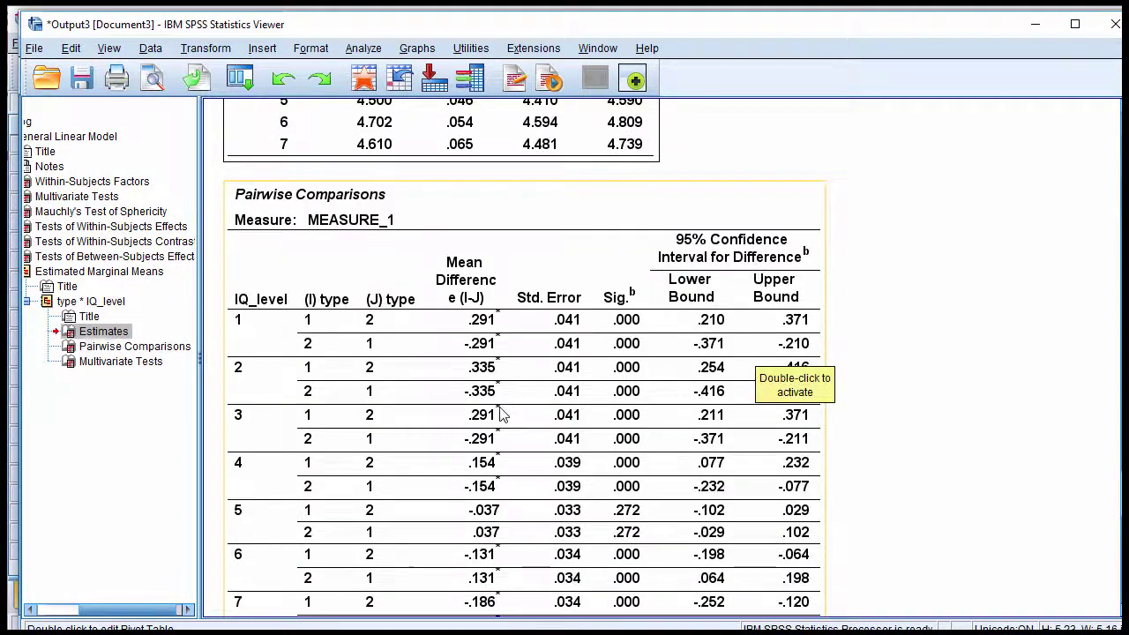
pyautogui.click(500, 414)
pyautogui.scroll(1, 1021, 399)
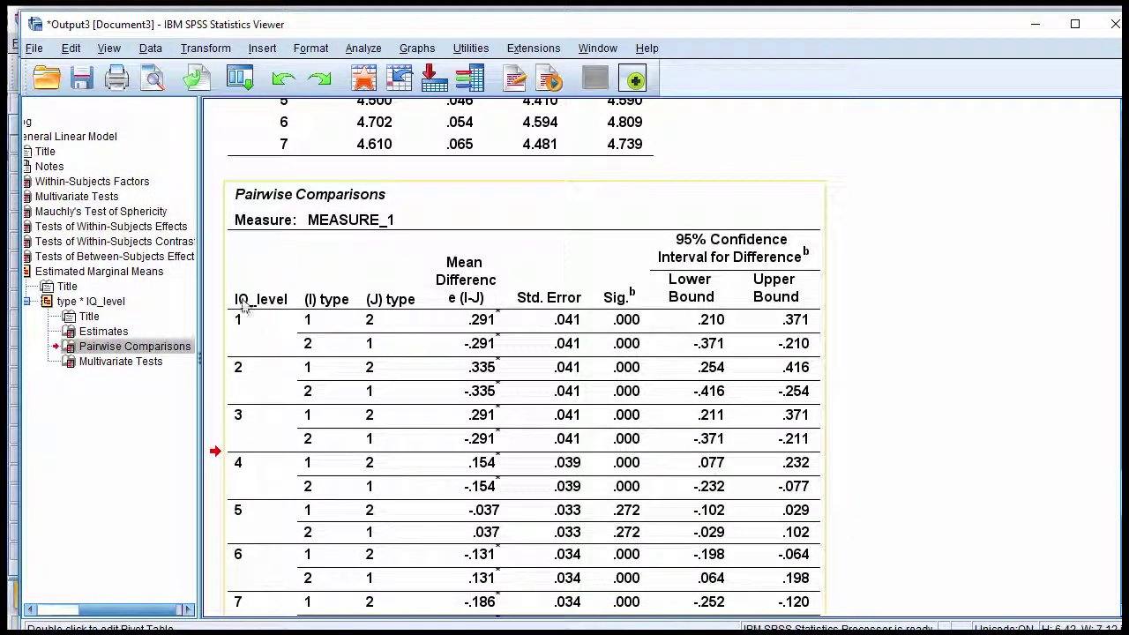
# - Compare the pairwise differences between types at each IQ level with the desirability rating chart in PowerPoint
pyautogui.click(1035, 24)
pyautogui.click(1033, 22)
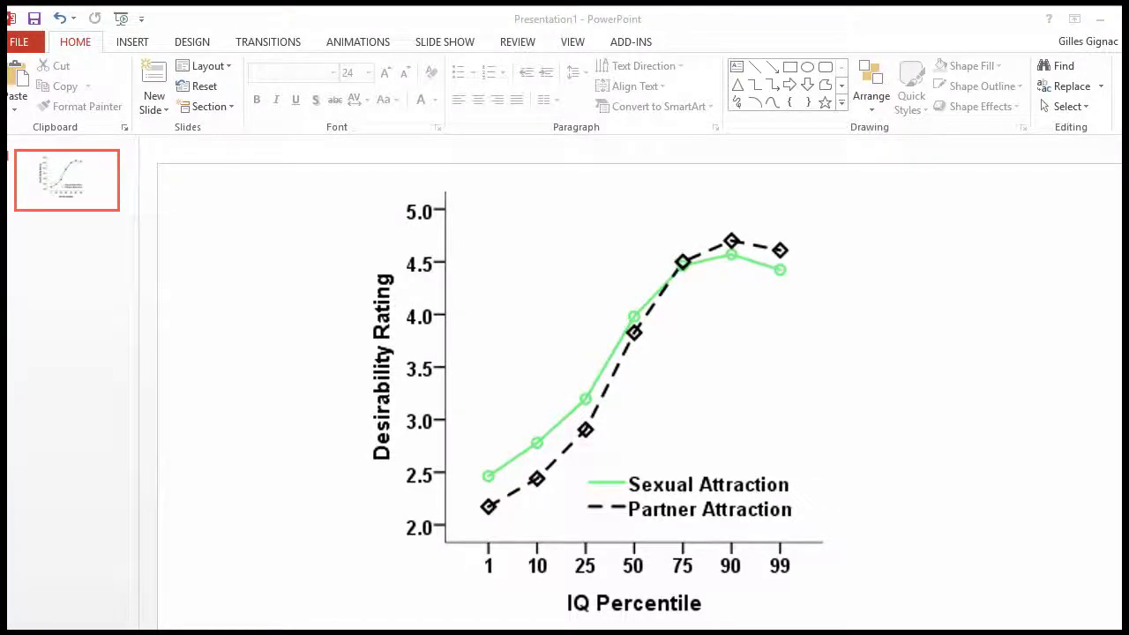
pyautogui.hotkey('alt', 'Tab')
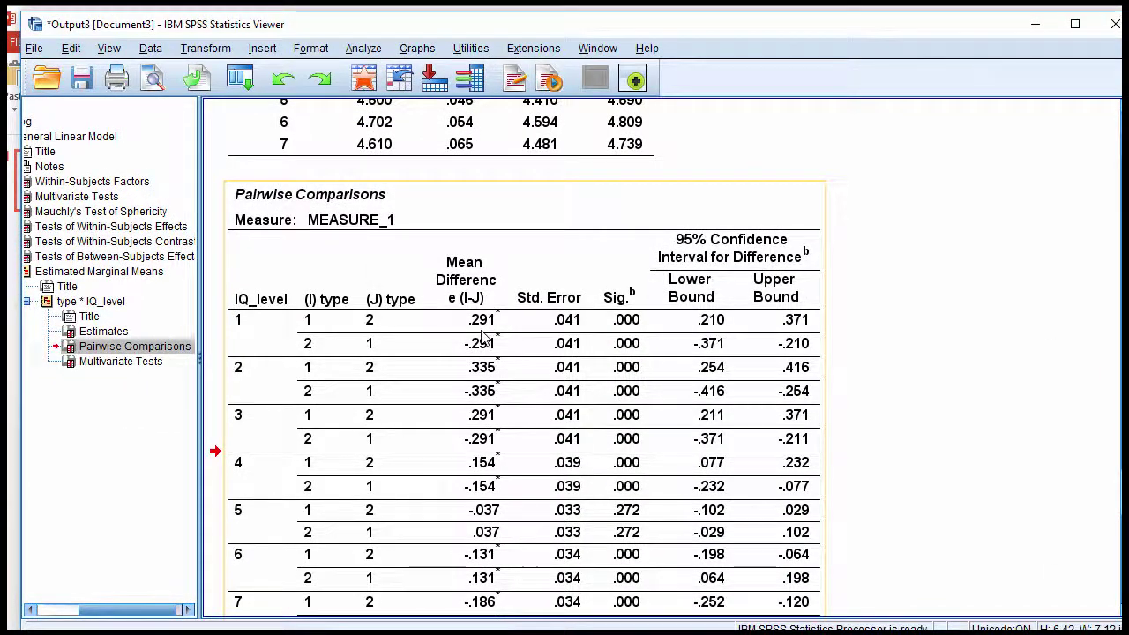
pyautogui.scroll(5, 505, 374)
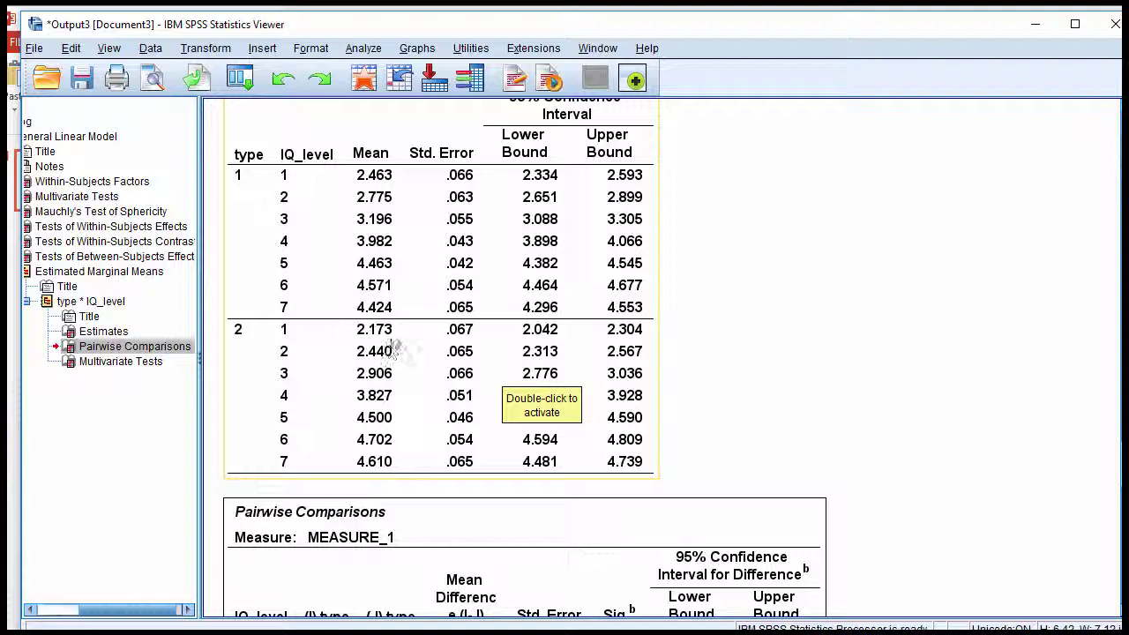
pyautogui.scroll(-5, 391, 338)
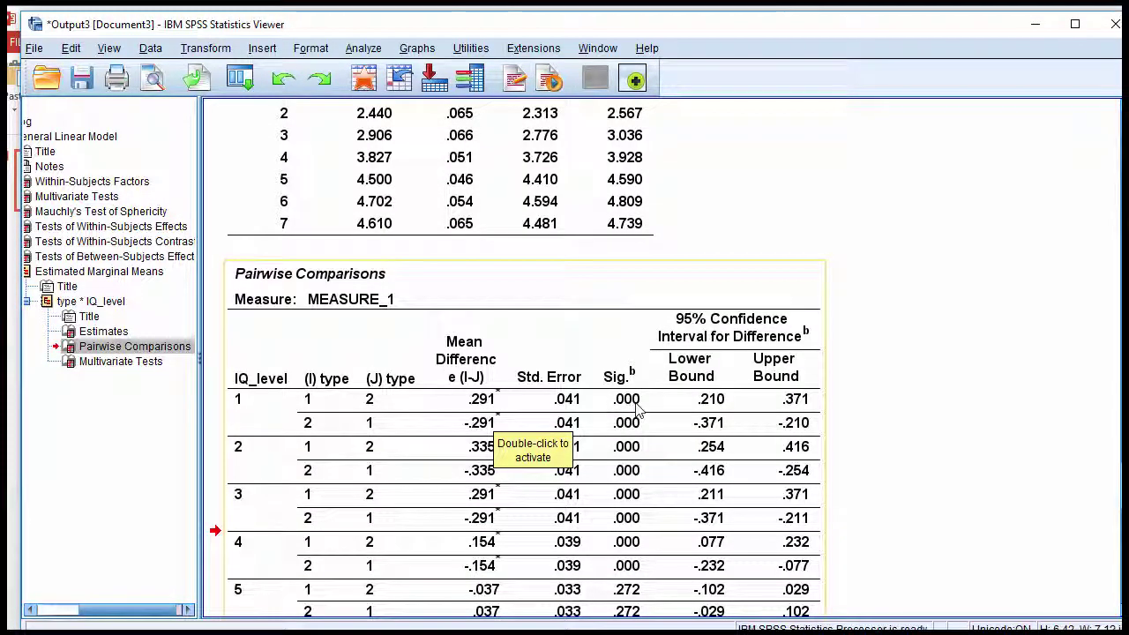
pyautogui.click(1035, 23)
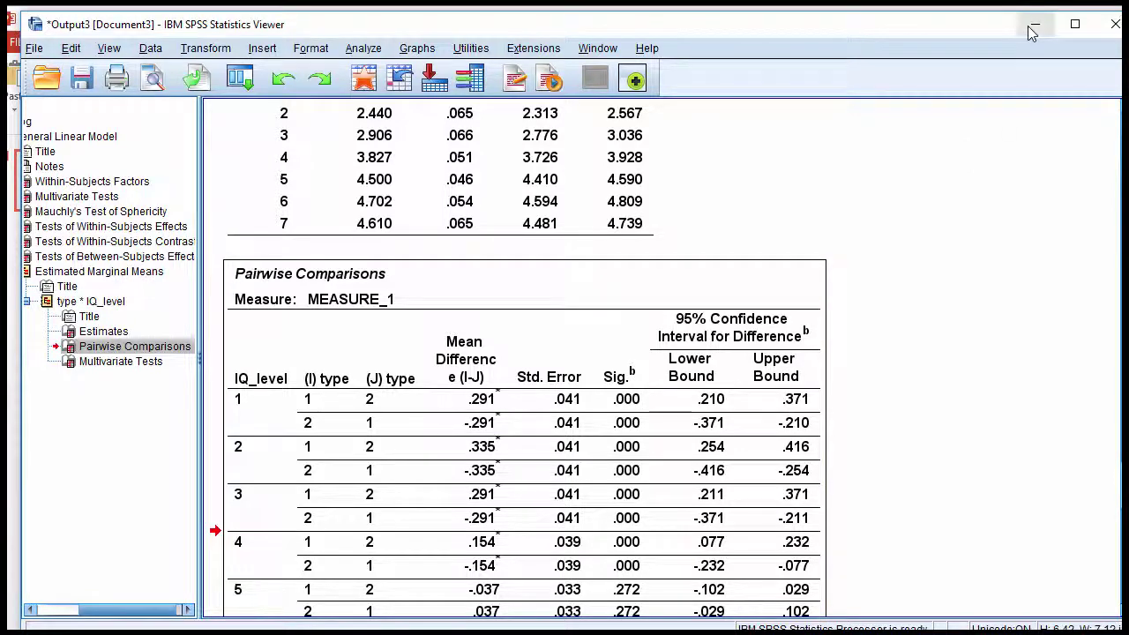
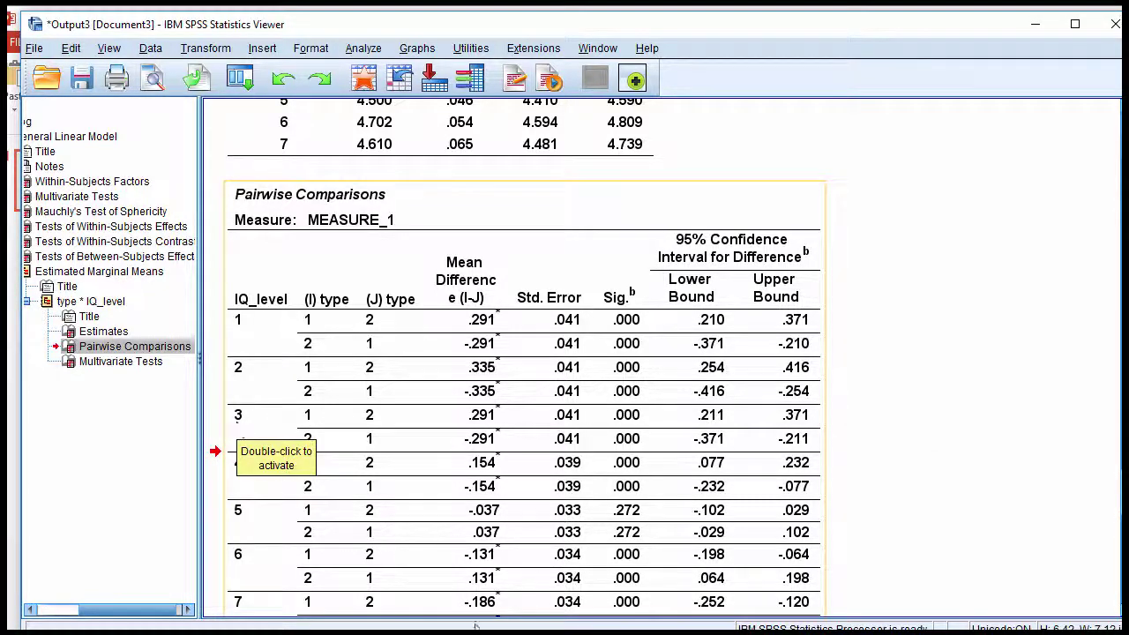
pyautogui.click(240, 429)
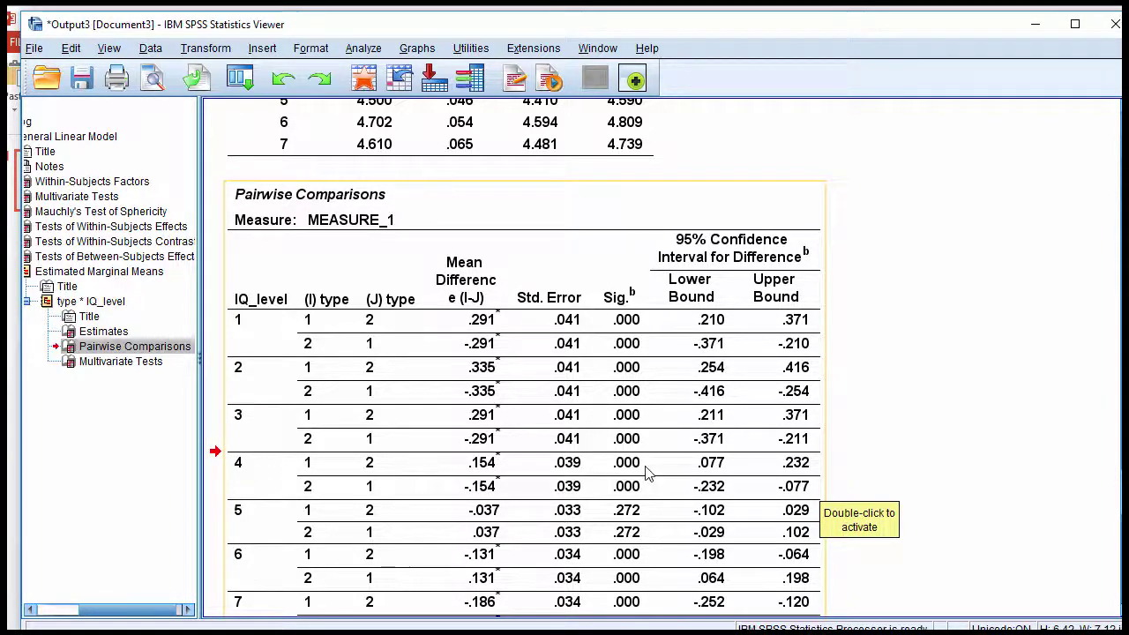
pyautogui.hotkey('alt', 'Tab')
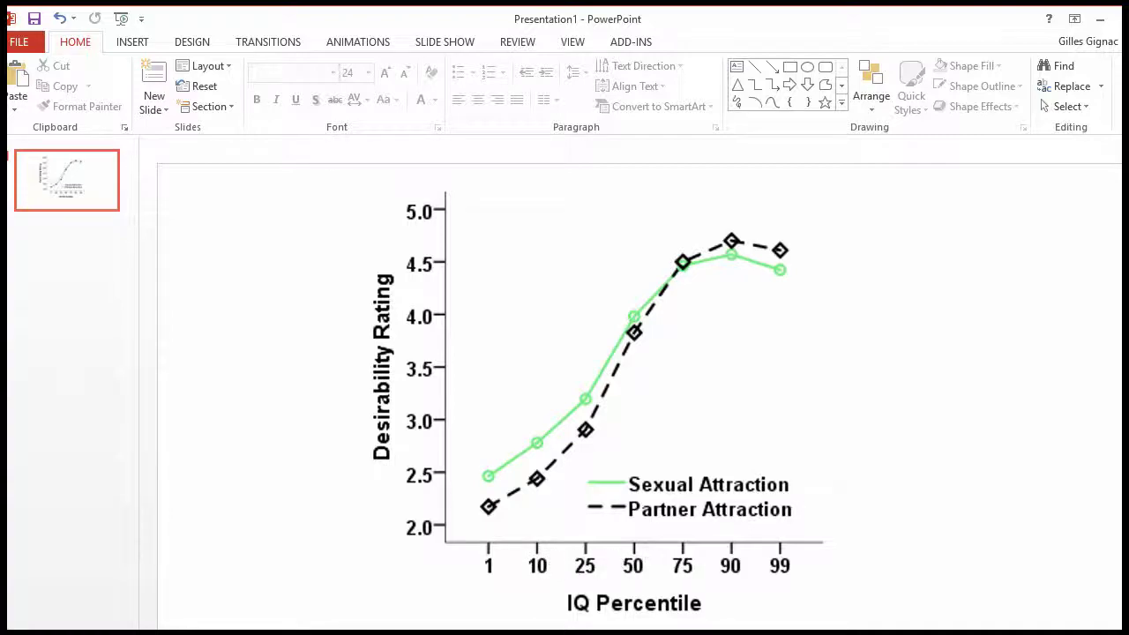
pyautogui.hotkey('alt', 'Tab')
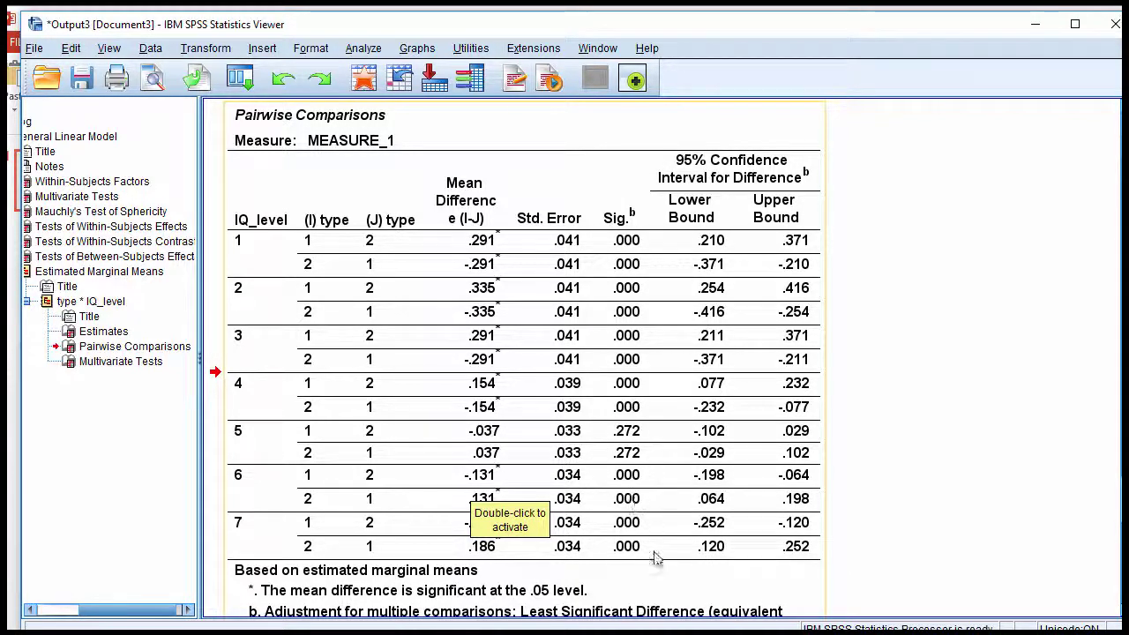
pyautogui.click(1034, 23)
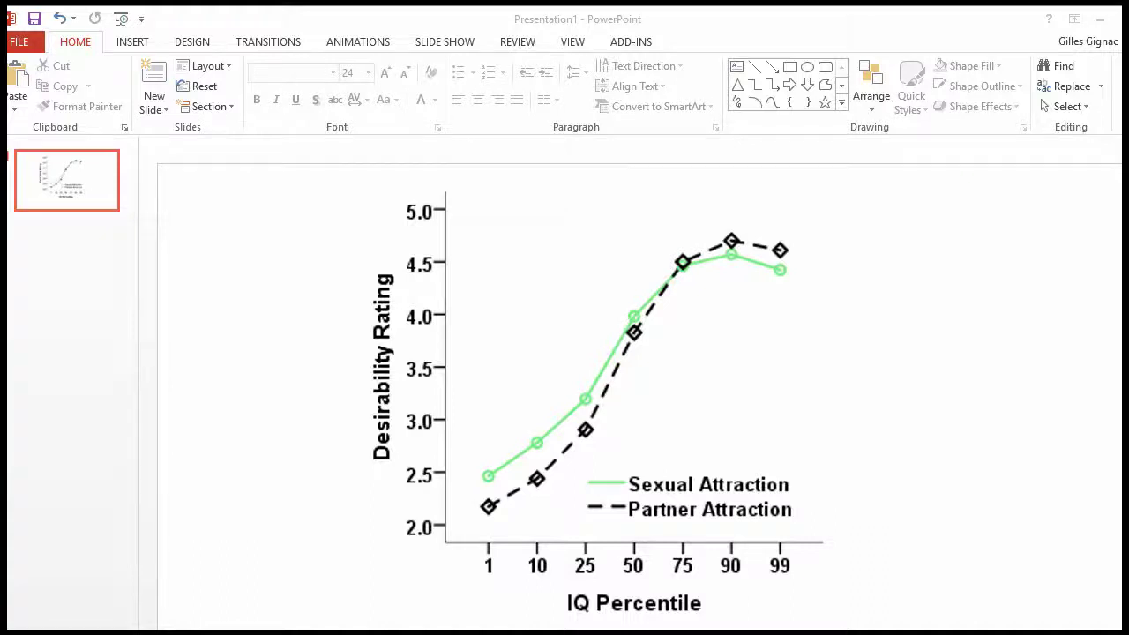
# - Switch to the SPSS Syntax Editor and duplicate the /EMMEANS=TABLES(type*IQ_level) COMPARE(type) line directly below the original
pyautogui.hotkey('alt', 'Tab')
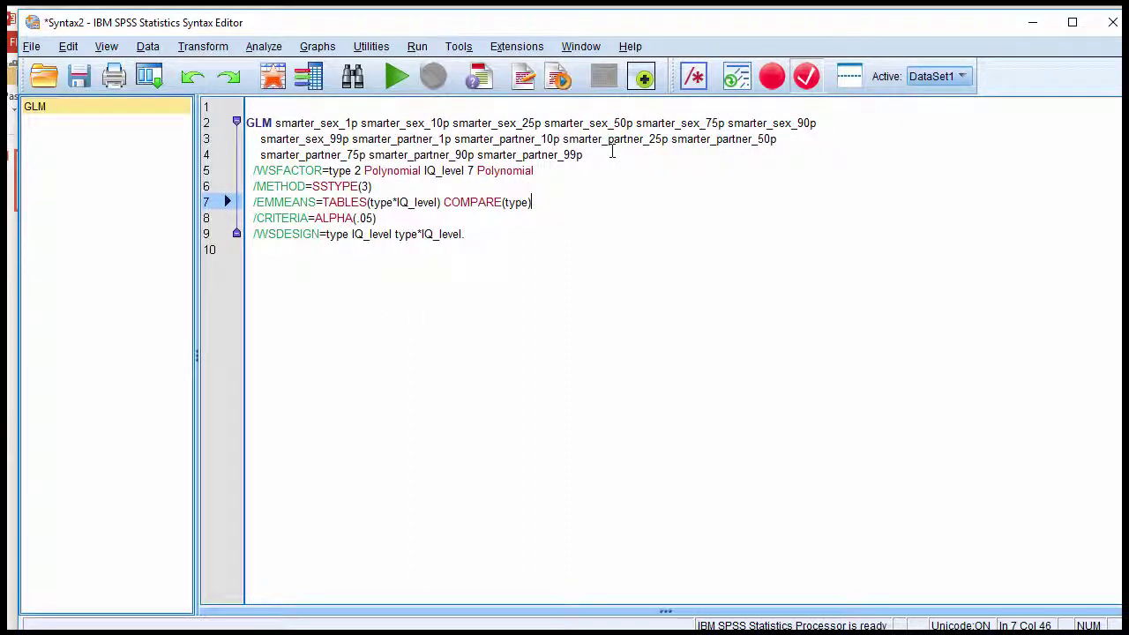
pyautogui.press('Left')
pyautogui.hotkey('shift', 'Left')
pyautogui.hotkey('shift', 'Left')
pyautogui.hotkey('shift', 'Left')
pyautogui.hotkey('shift', 'Left')
pyautogui.press('Right')
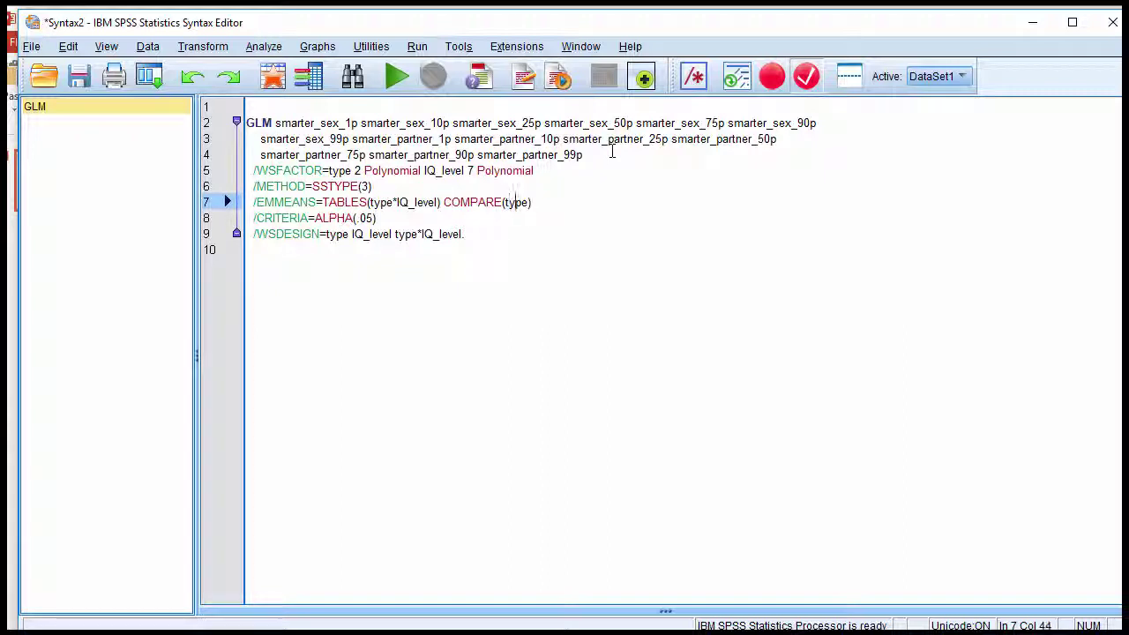
pyautogui.hotkey('shift', 'Left')
pyautogui.hotkey('shift', 'Left')
pyautogui.hotkey('shift', 'Left')
pyautogui.hotkey('shift', 'Left')
pyautogui.hotkey('shift', 'Left')
pyautogui.hotkey('shift', 'Left')
pyautogui.hotkey('shift', 'Left')
pyautogui.hotkey('shift', 'Left')
pyautogui.hotkey('shift', 'Left')
pyautogui.hotkey('shift', 'Left')
pyautogui.hotkey('shift', 'Left')
pyautogui.hotkey('shift', 'Left')
pyautogui.hotkey('shift', 'Left')
pyautogui.hotkey('shift', 'Left')
pyautogui.hotkey('shift', 'Left')
pyautogui.hotkey('shift', 'Left')
pyautogui.hotkey('shift', 'Left')
pyautogui.hotkey('shift', 'Left')
pyautogui.hotkey('shift', 'Left')
pyautogui.hotkey('shift', 'Left')
pyautogui.hotkey('ctrl', 'c')
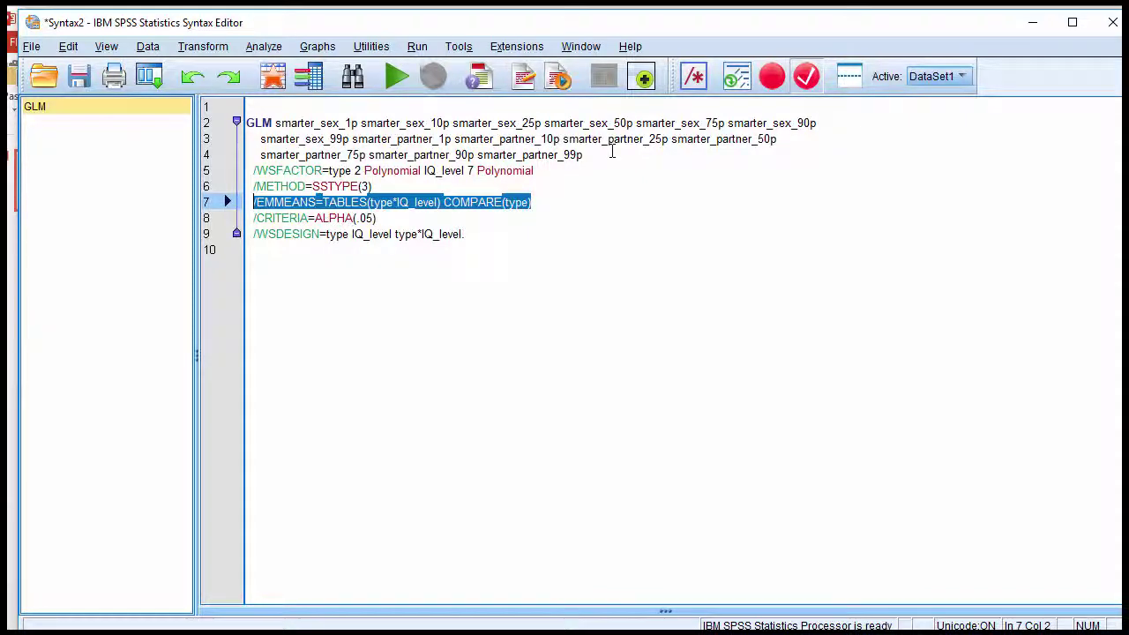
pyautogui.click(554, 203)
pyautogui.press('Return')
pyautogui.hotkey('ctrl', 'v')
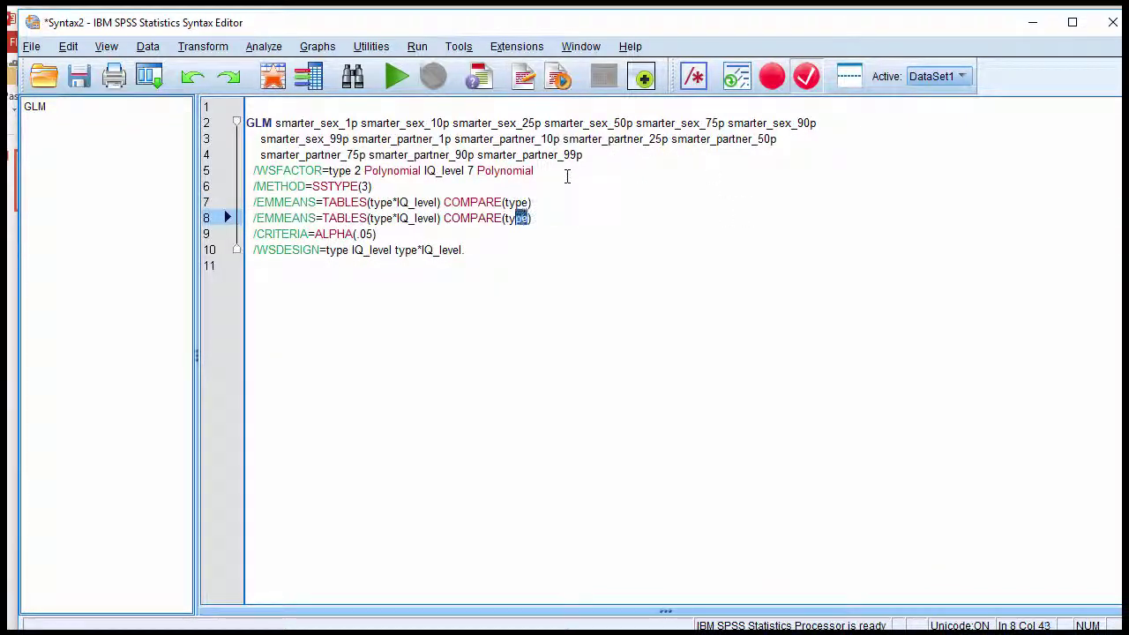
# - Change the comparison factor in the duplicated EMMEANS line from type to IQ_level, giving COMPARE(IQ_level)
pyautogui.hotkey('shift', 'Left')
pyautogui.write('IQ')
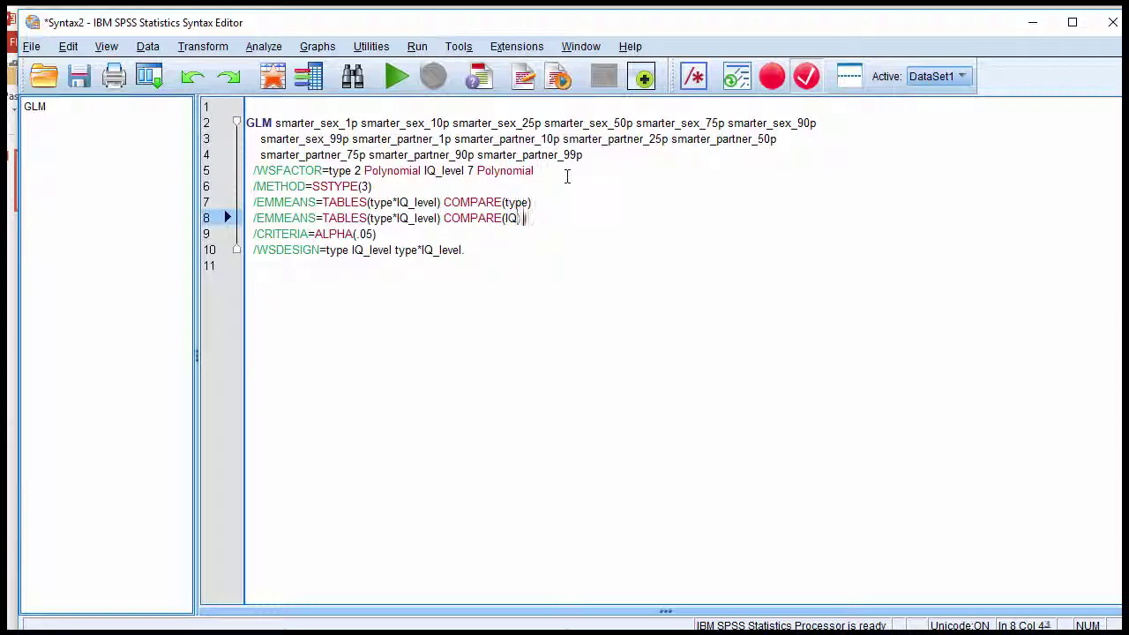
pyautogui.press('Left')
pyautogui.press('Left')
pyautogui.press('Left')
pyautogui.press('Left')
pyautogui.press('Left')
pyautogui.press('Left')
pyautogui.press('Left')
pyautogui.press('Left')
pyautogui.press('Left')
pyautogui.press('Left')
pyautogui.press('Left')
pyautogui.press('Left')
pyautogui.press('Left')
pyautogui.press('Left')
pyautogui.press('Left')
pyautogui.press('Left')
pyautogui.press('Left')
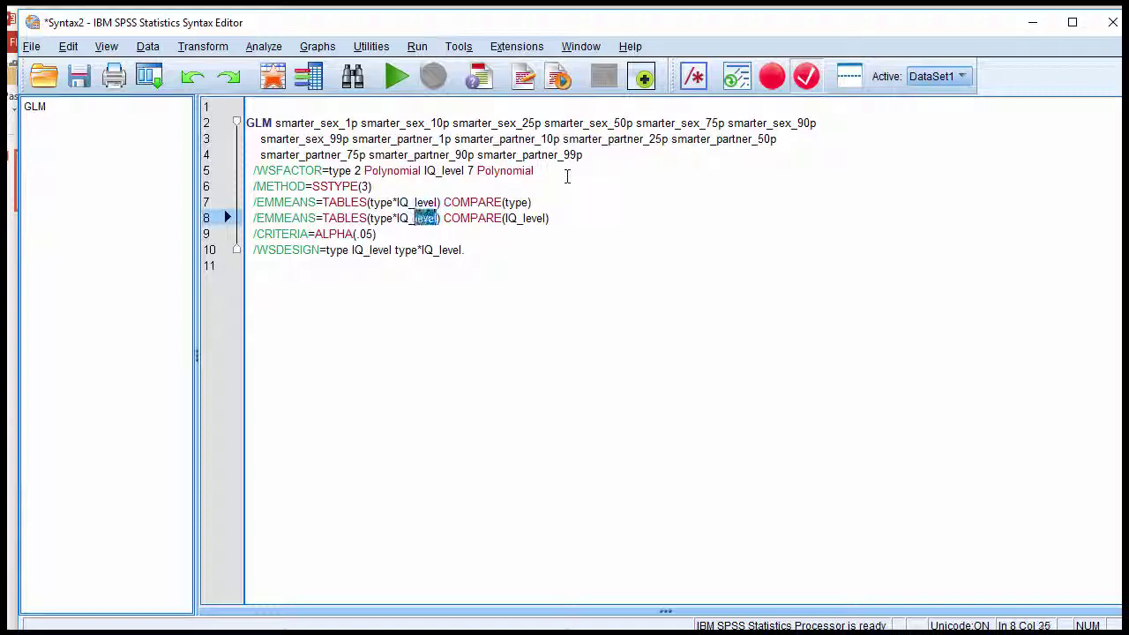
pyautogui.hotkey('shift', 'Left')
pyautogui.hotkey('shift', 'Left')
pyautogui.hotkey('shift', 'Left')
pyautogui.press('Left')
pyautogui.press('Left')
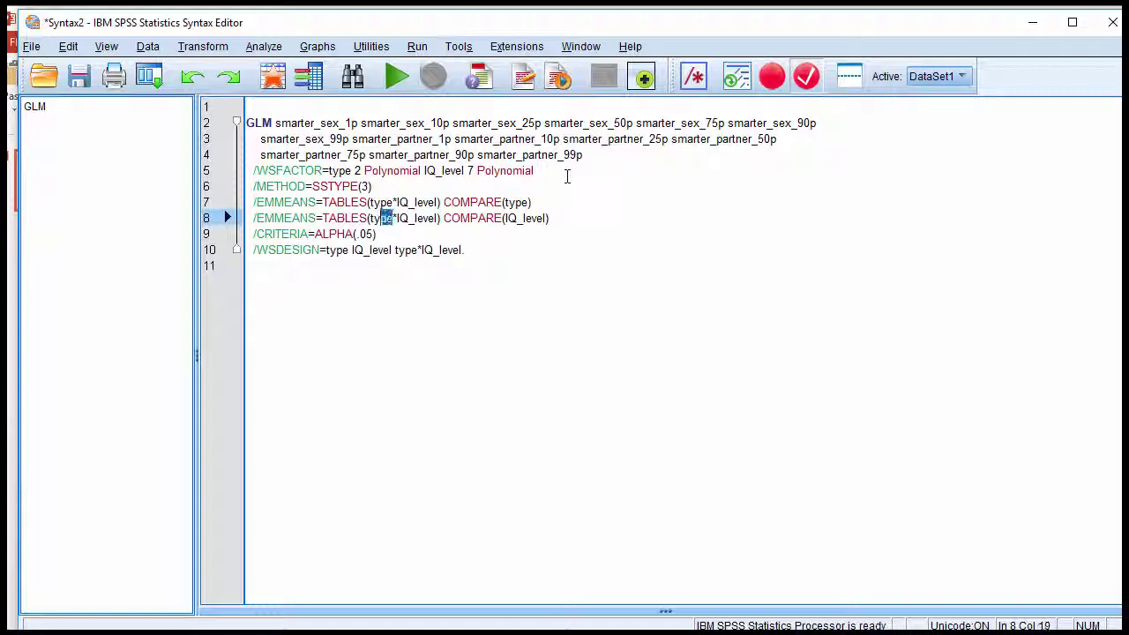
pyautogui.press('Up')
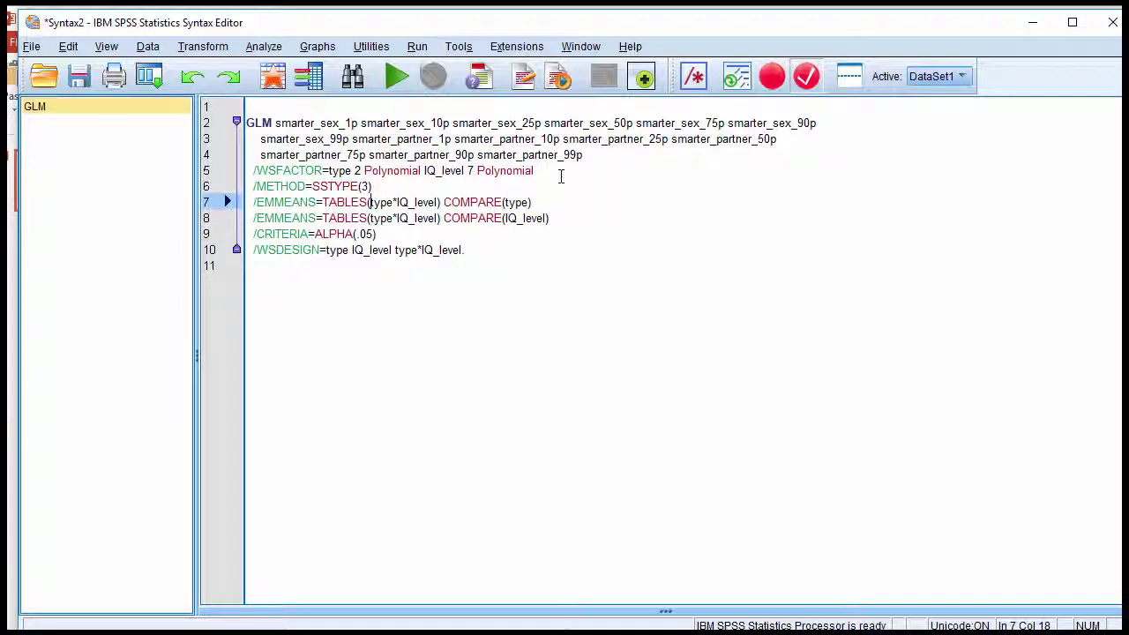
# - Delete the original /EMMEANS=TABLES(type*IQ_level) COMPARE(type) line and close up the leftover indentation before the remaining EMMEANS line
pyautogui.moveTo(532, 202); pyautogui.dragTo(265, 196)
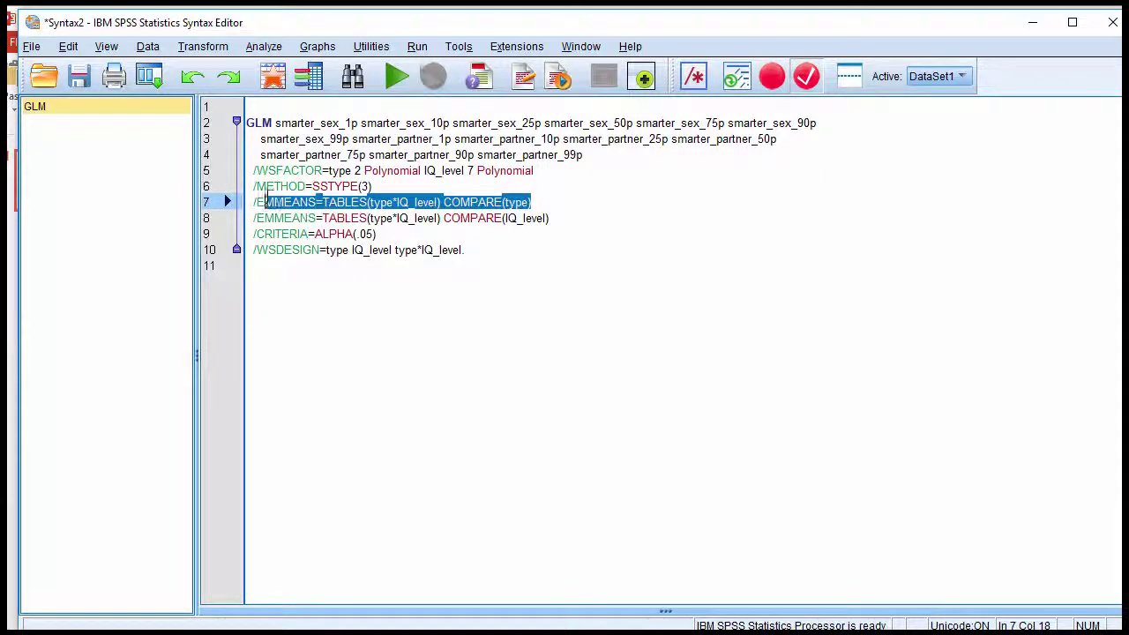
pyautogui.press('Delete')
pyautogui.press('Delete')
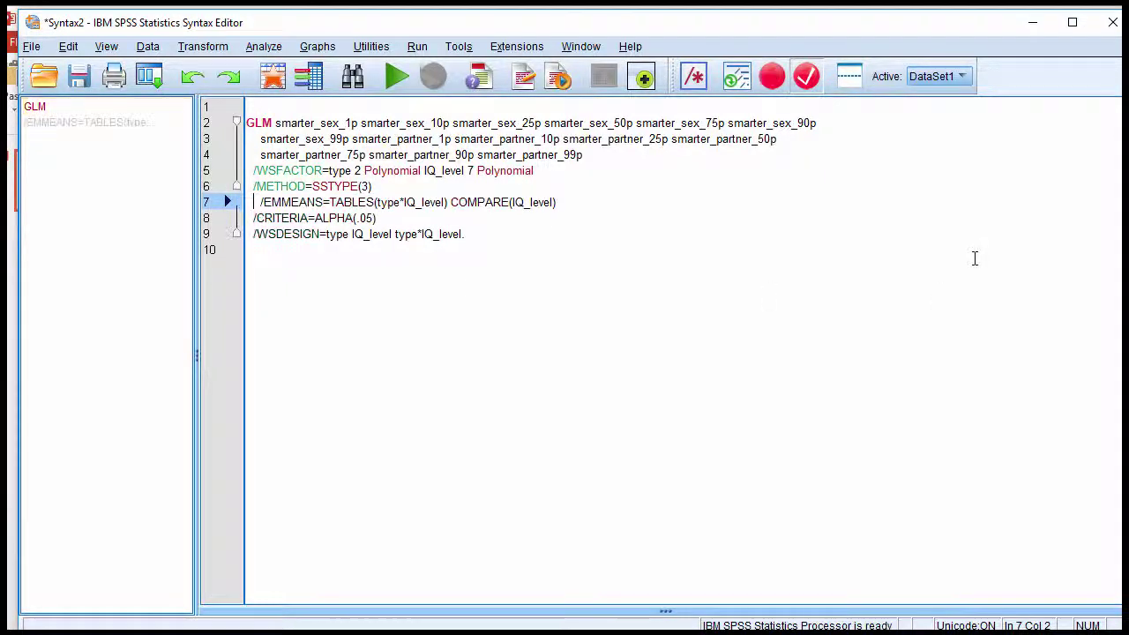
pyautogui.press('BackSpace')
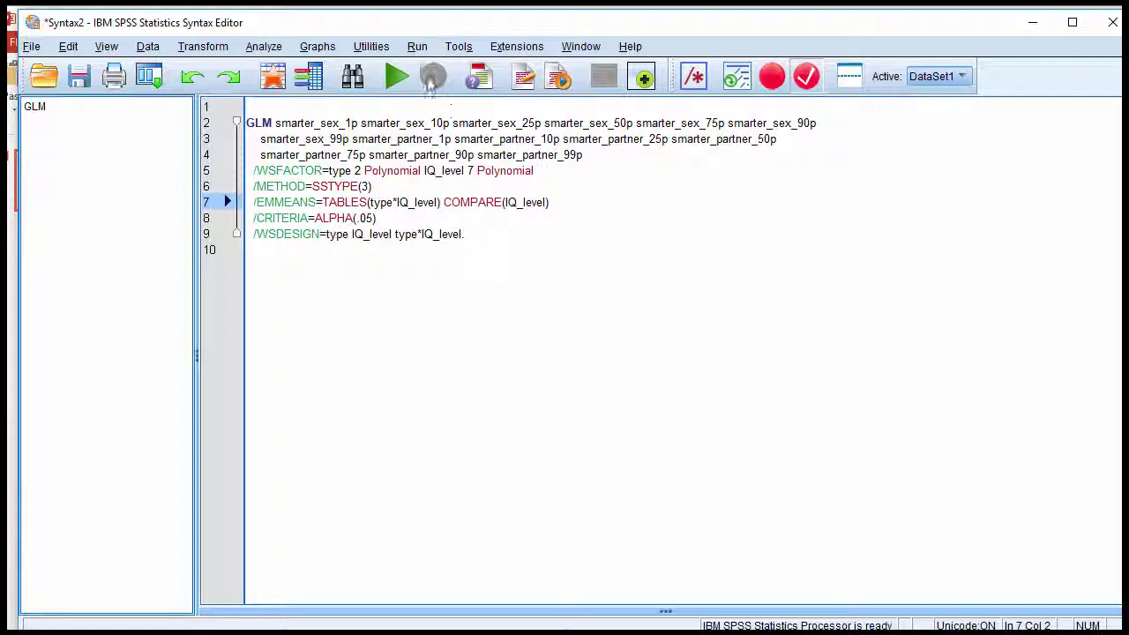
# - Run all of the edited GLM syntax and go to the new type * IQ_level Estimates table in the output
pyautogui.click(417, 46)
pyautogui.click(423, 70)
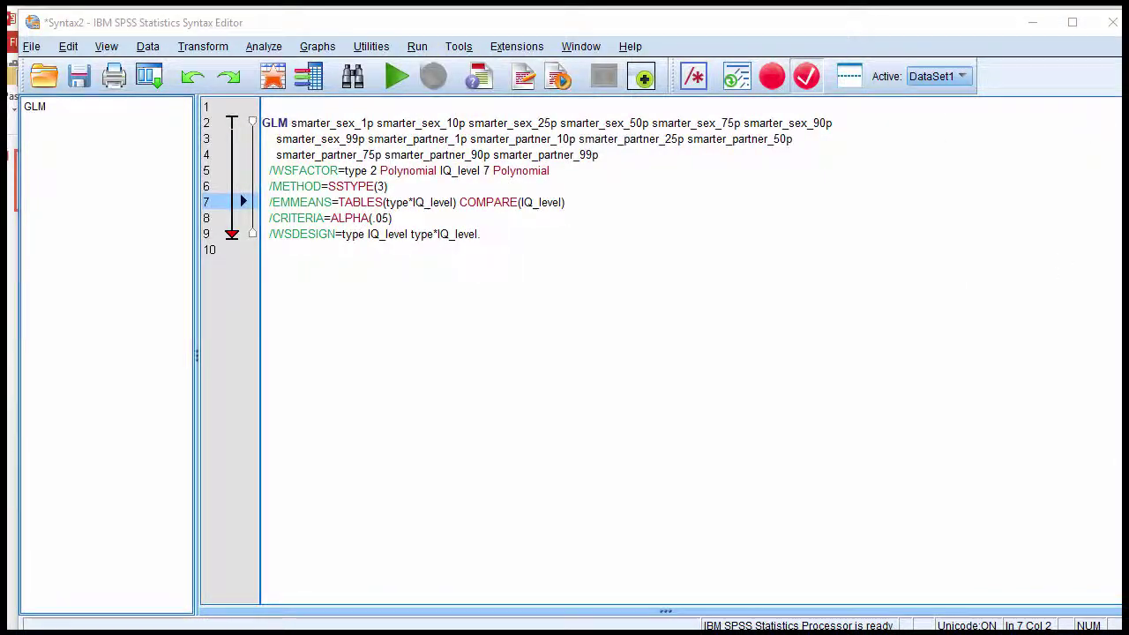
pyautogui.scroll(-15, 889, 453)
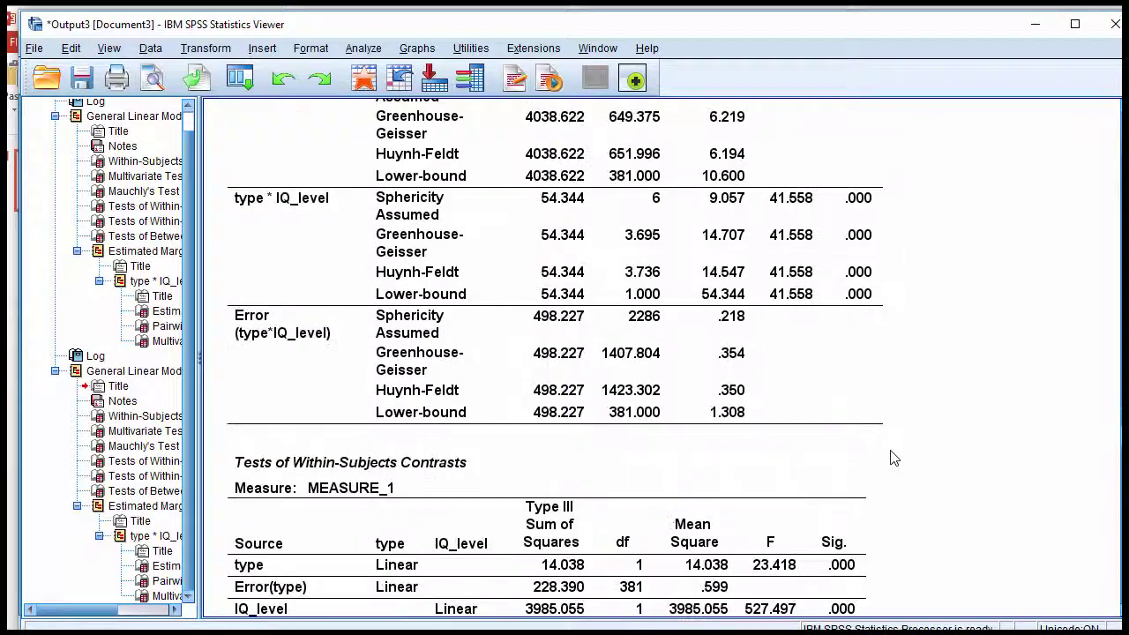
pyautogui.scroll(-12, 891, 456)
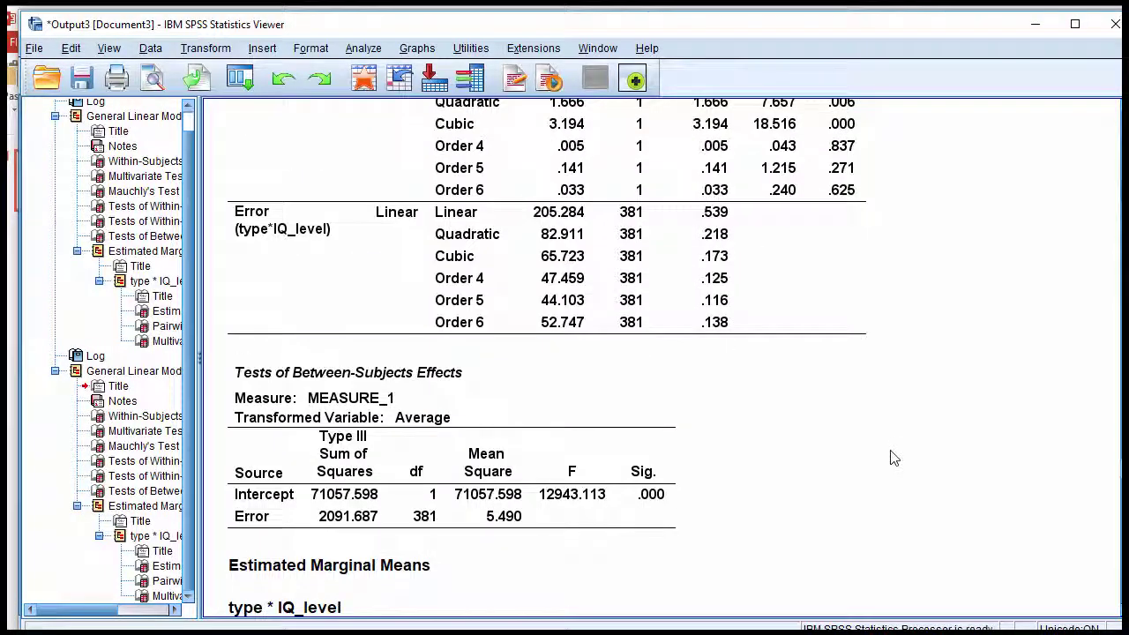
pyautogui.scroll(-12, 890, 457)
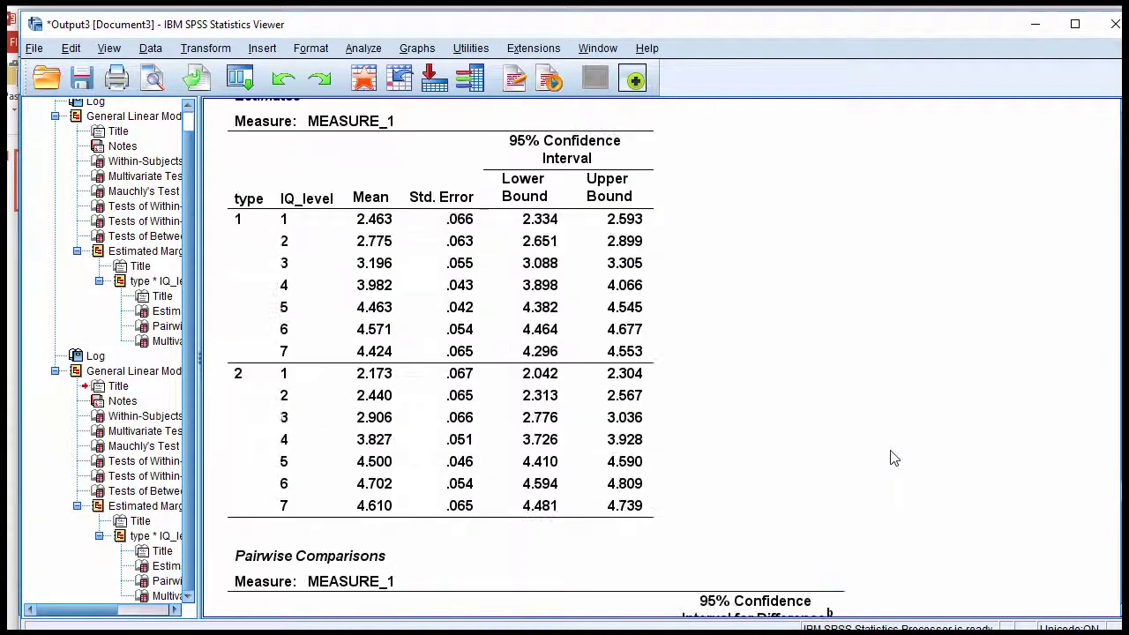
pyautogui.scroll(2, 882, 459)
pyautogui.click(821, 376)
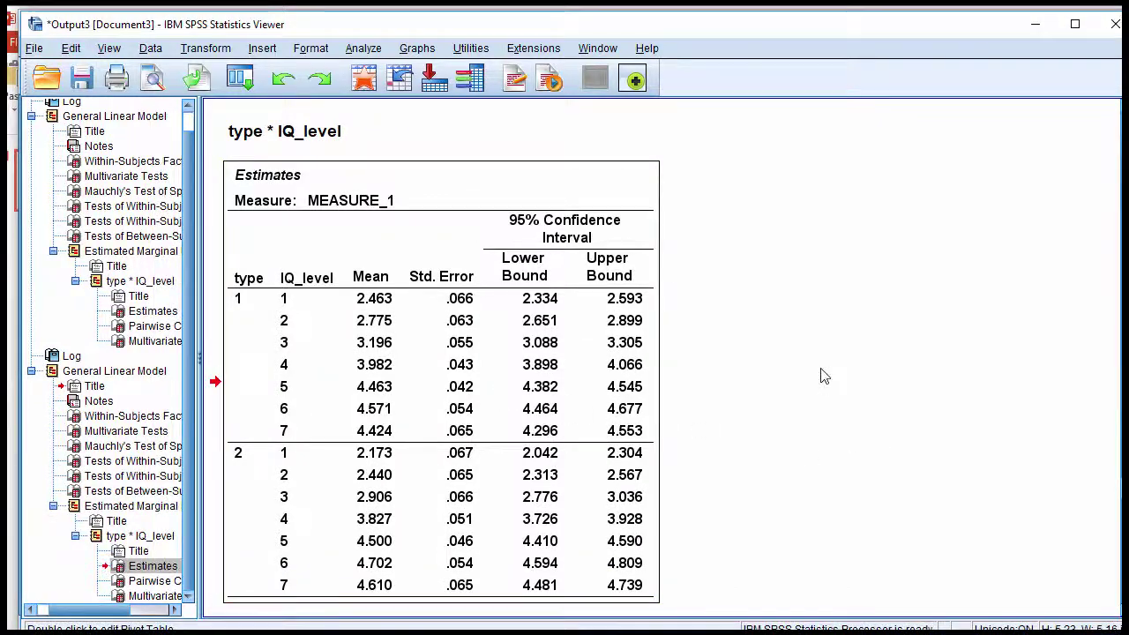
# - Compare the type 1 means in the Estimates table with the IQ_level differences in the Pairwise Comparisons table
pyautogui.scroll(2, 821, 376)
pyautogui.scroll(-10, 809, 486)
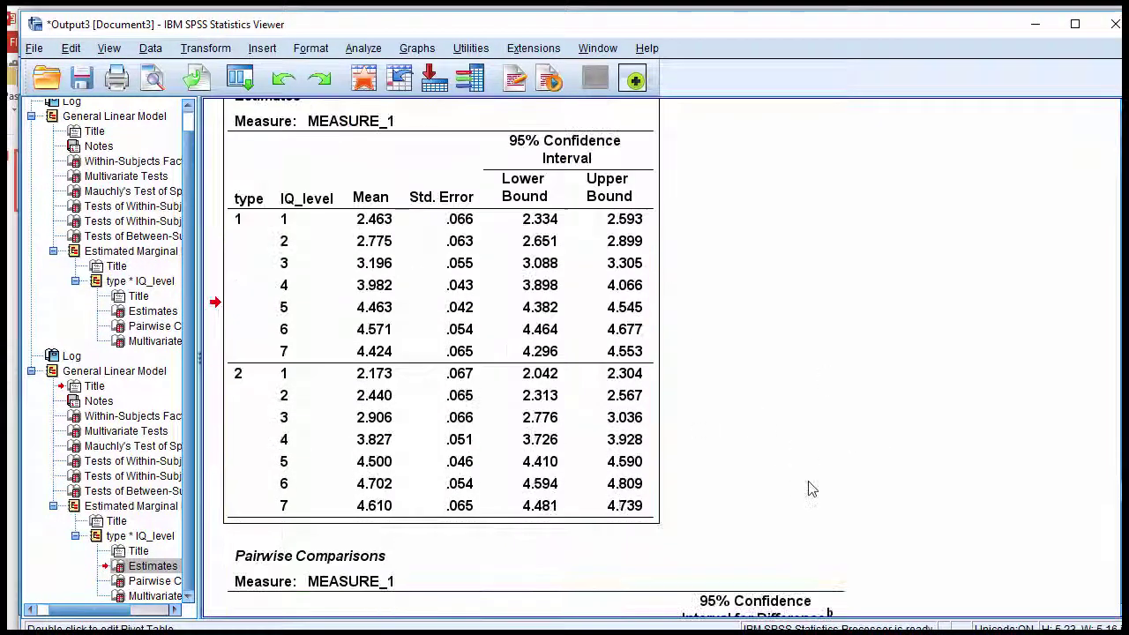
pyautogui.scroll(-6, 809, 486)
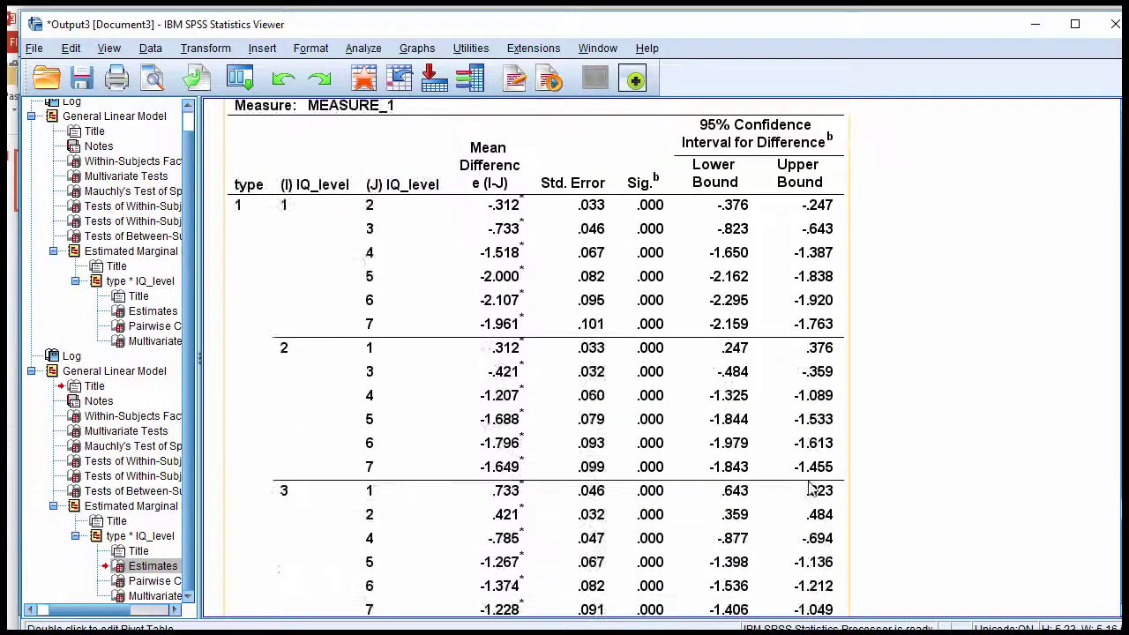
pyautogui.scroll(6, 809, 486)
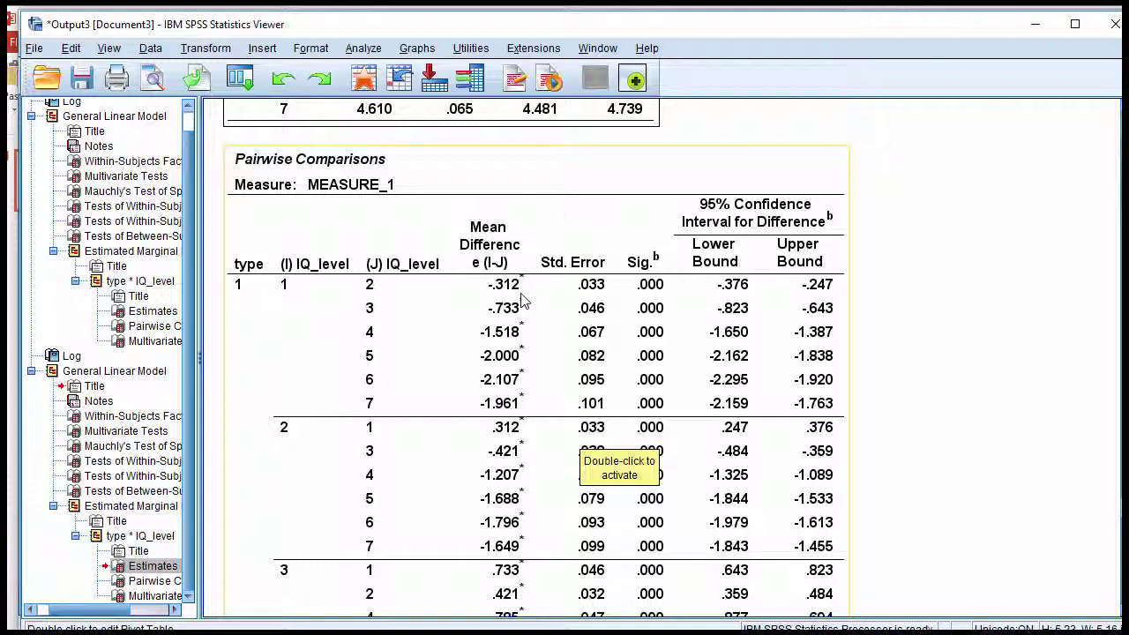
pyautogui.scroll(3, 521, 302)
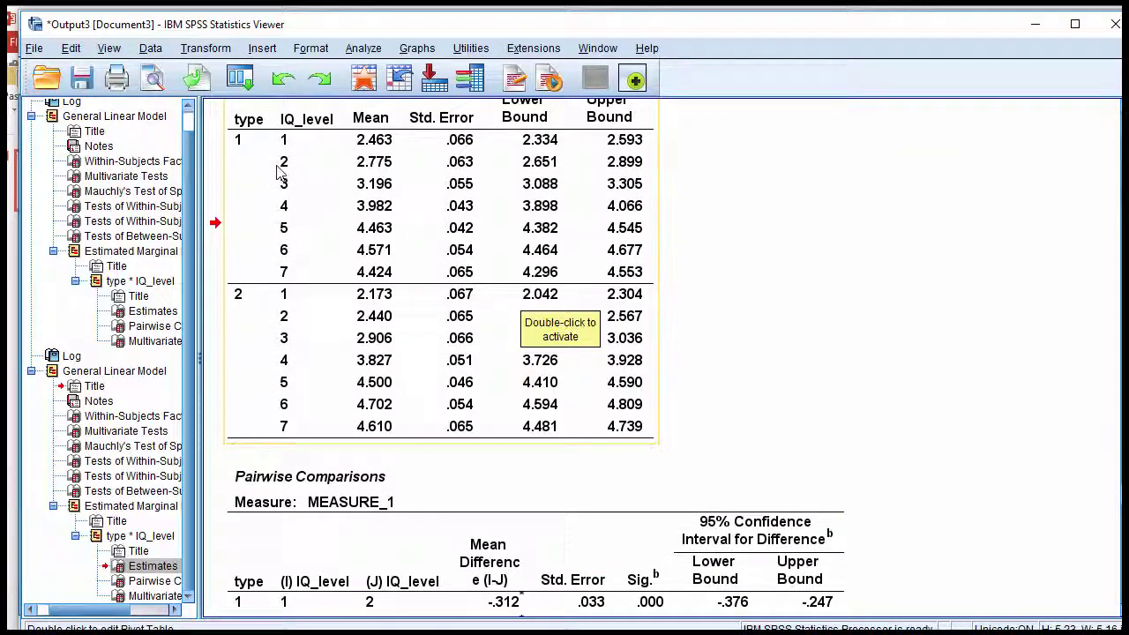
pyautogui.scroll(-1, 322, 221)
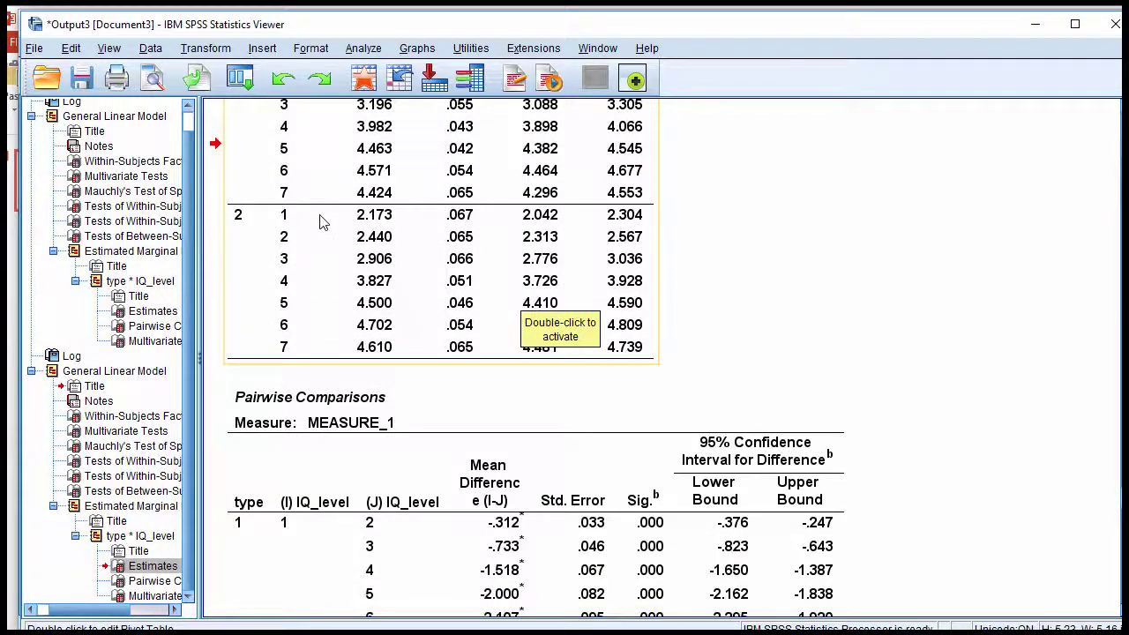
pyautogui.scroll(1, 322, 222)
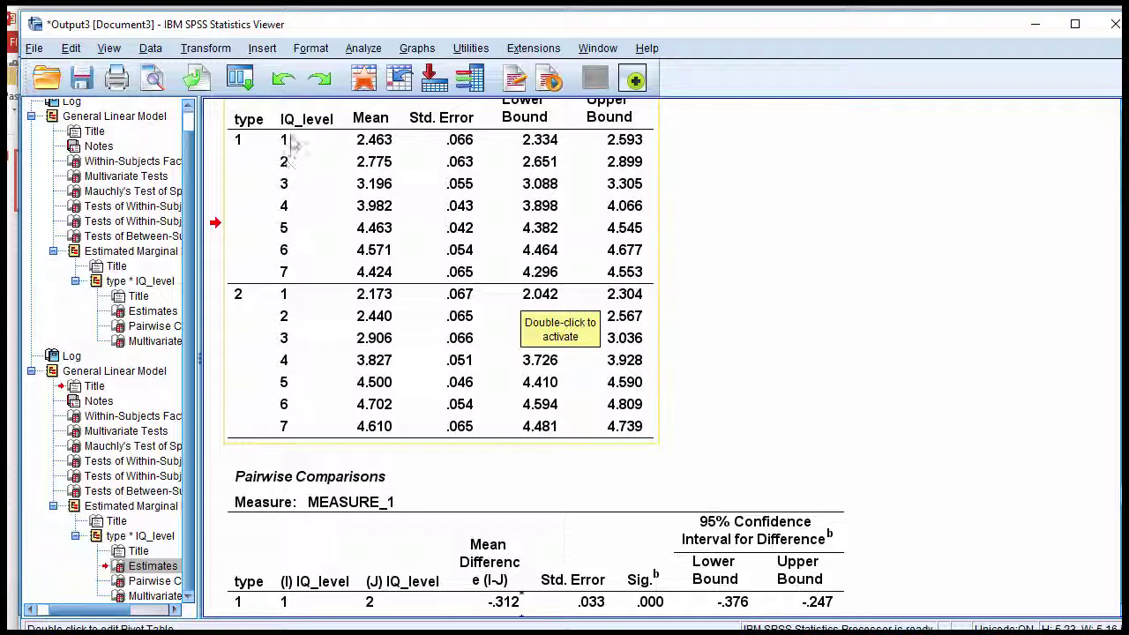
pyautogui.scroll(-1, 295, 167)
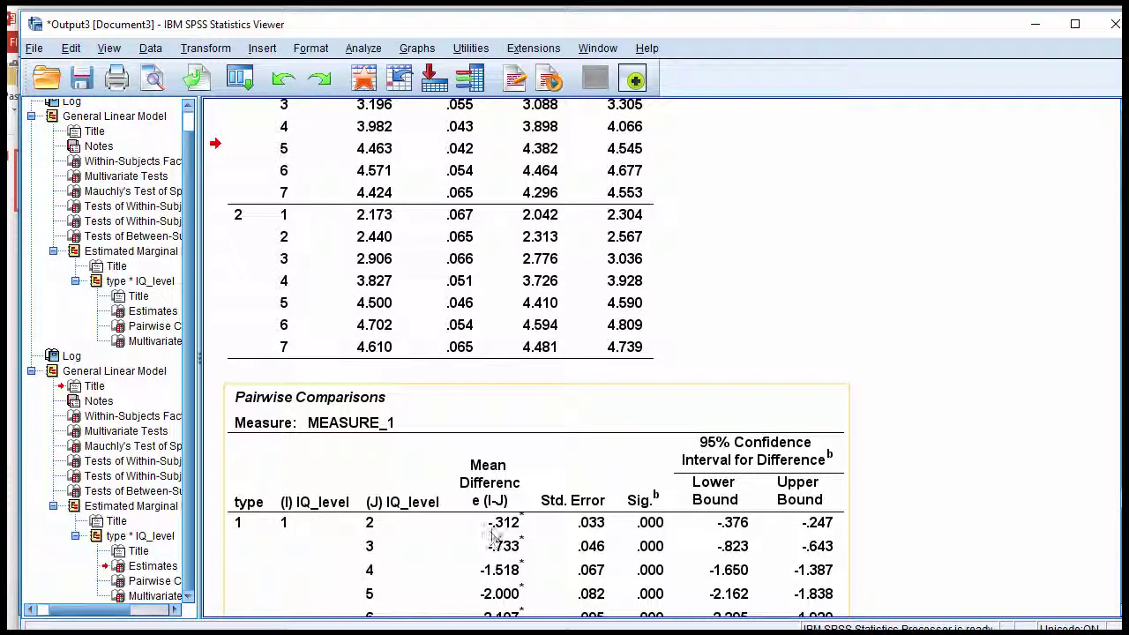
pyautogui.scroll(1, 520, 529)
pyautogui.click(359, 141)
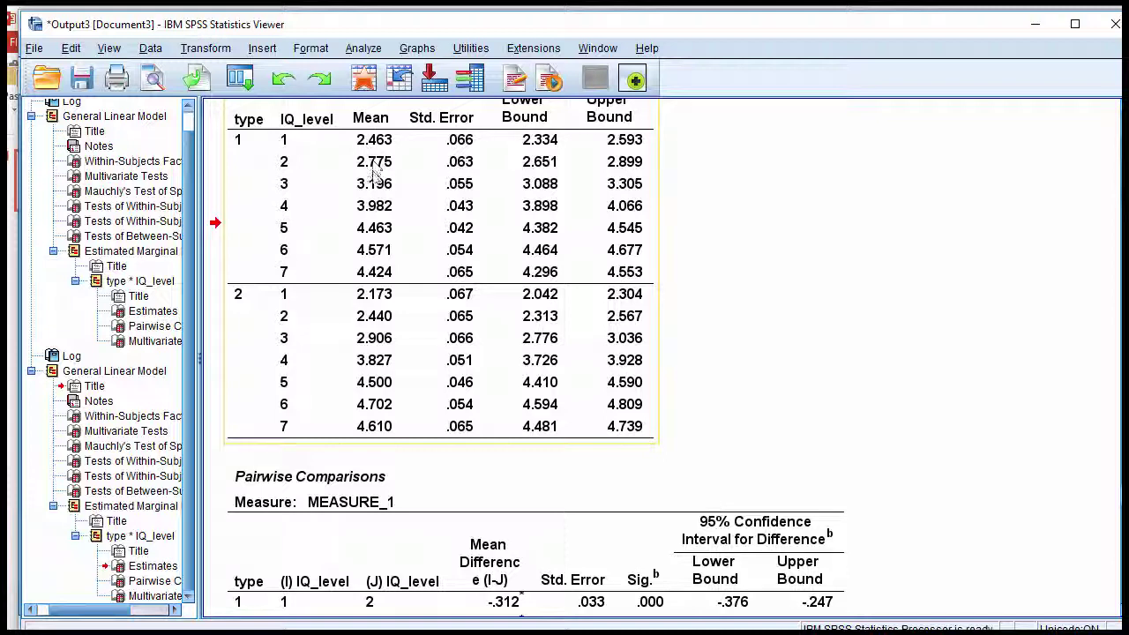
pyautogui.click(247, 592)
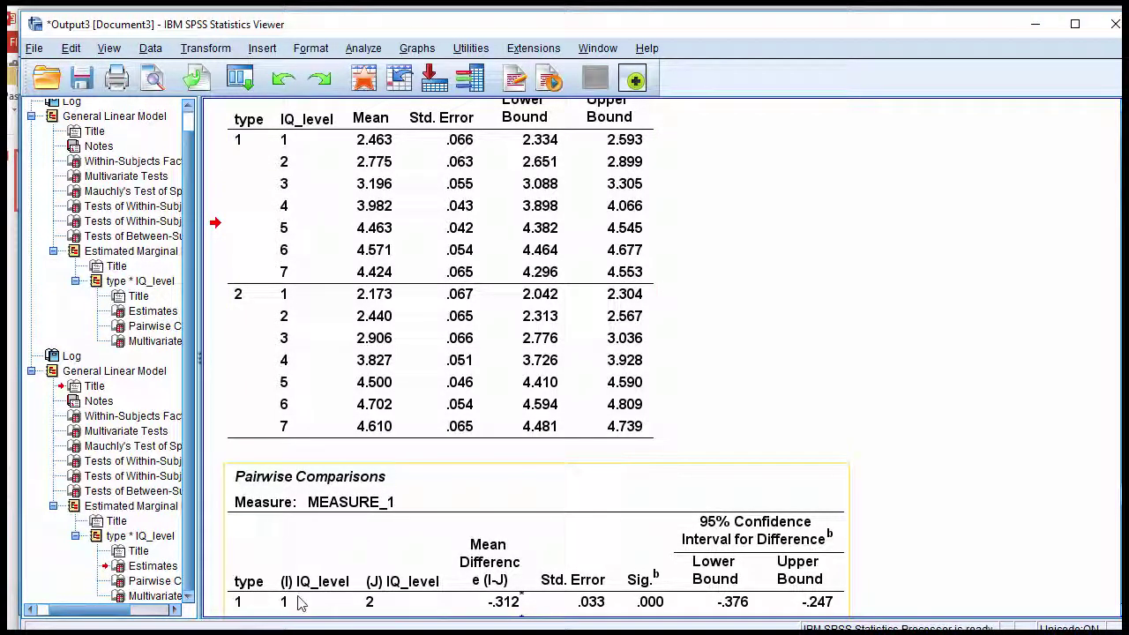
pyautogui.click(388, 205)
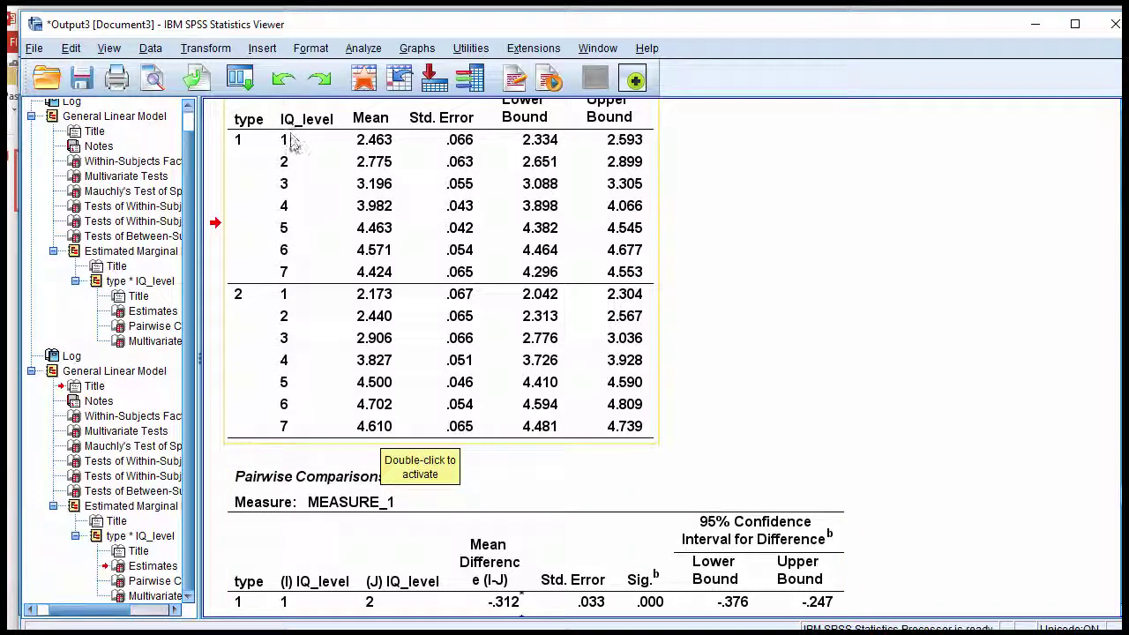
pyautogui.scroll(-3, 799, 403)
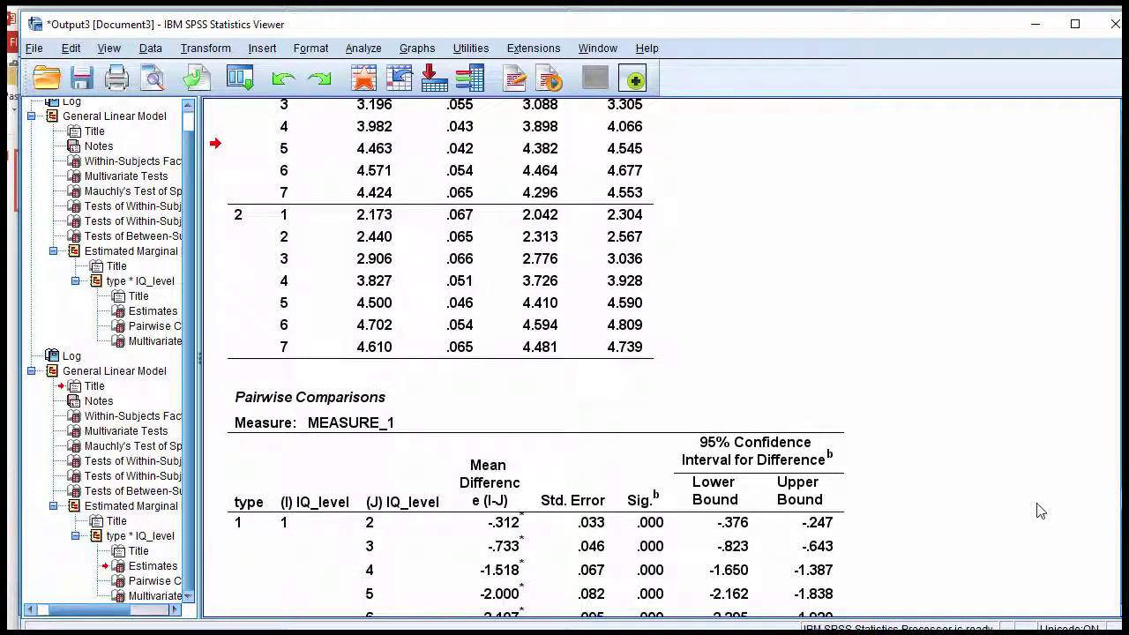
pyautogui.click(836, 494)
pyautogui.scroll(6, 831, 491)
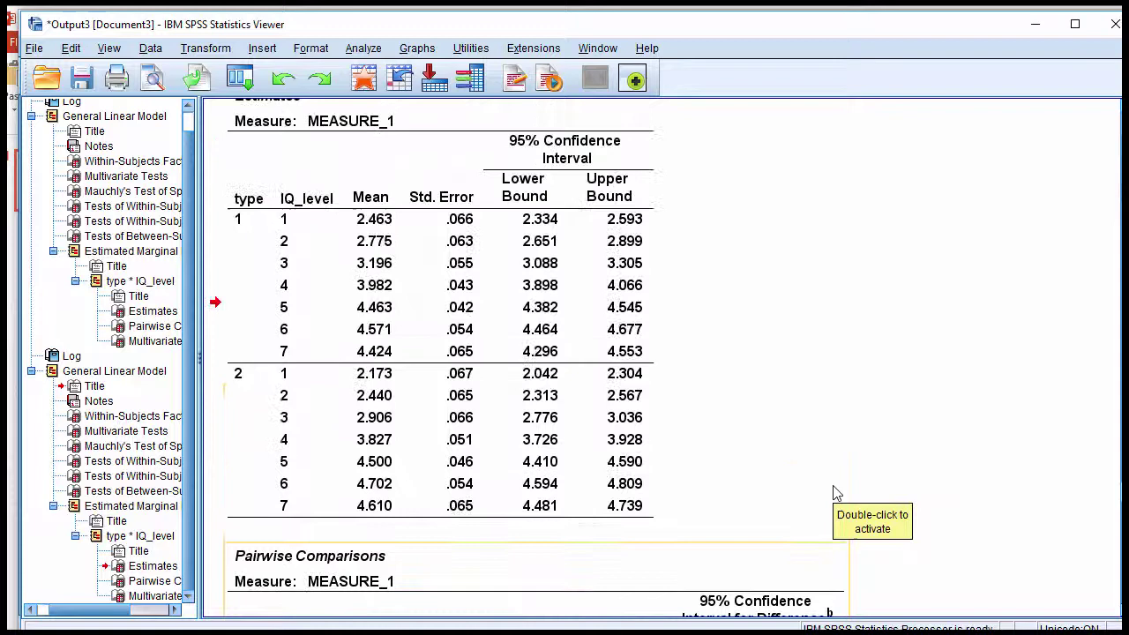
pyautogui.click(386, 215)
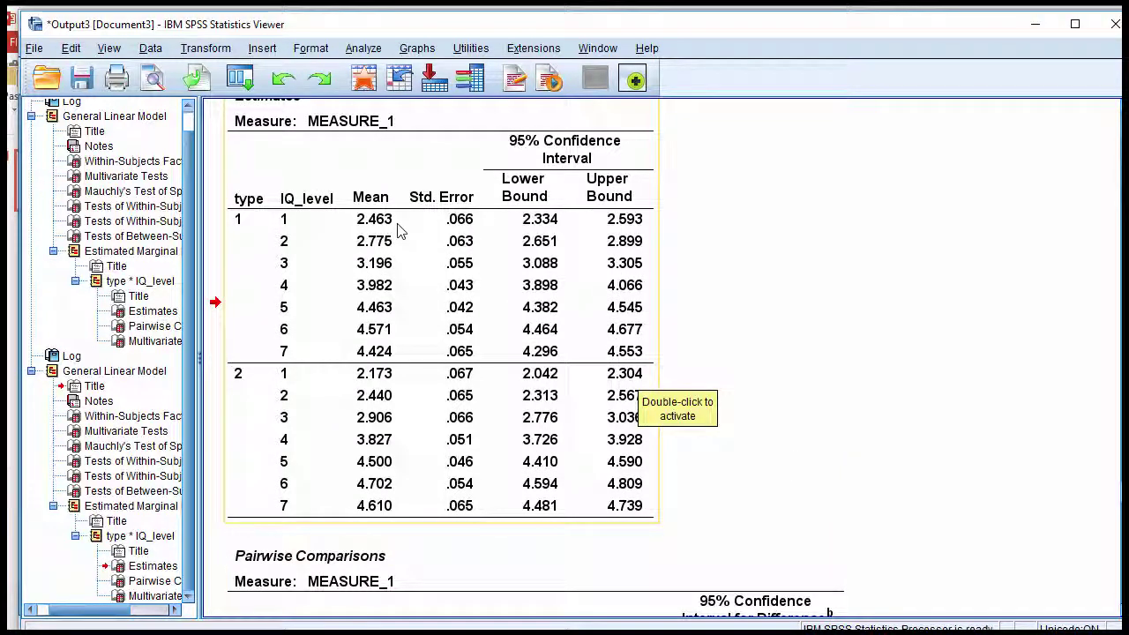
pyautogui.scroll(-3, 397, 231)
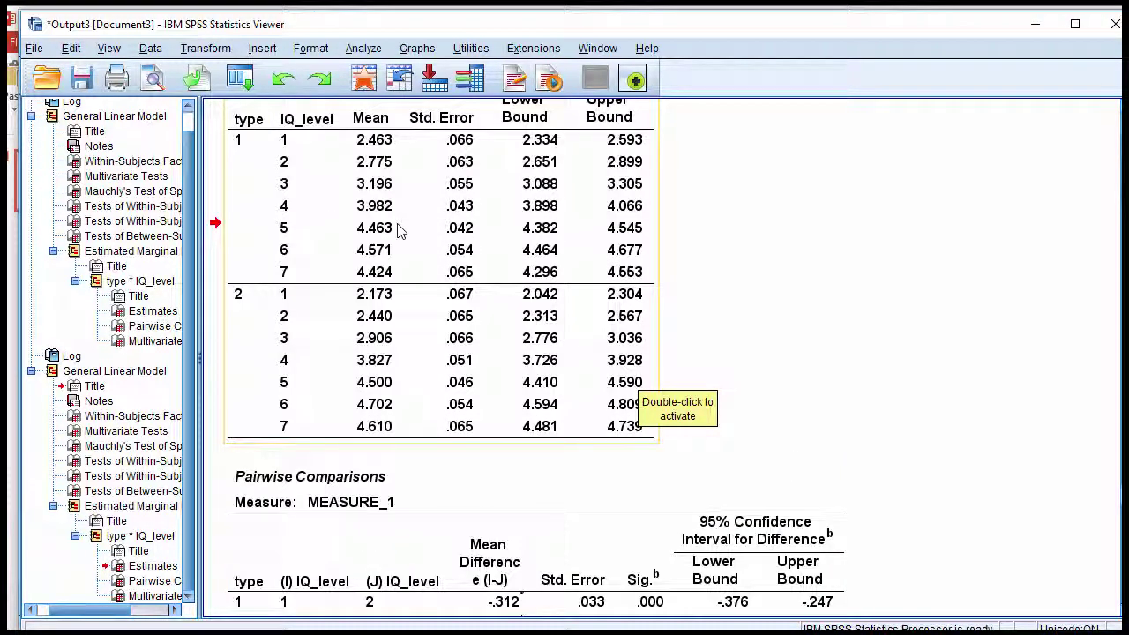
# - Review the IQ_level Pairwise Comparisons within types 1 and 2, checking the level codes against the Within-Subjects Factors table
pyautogui.scroll(-12, 907, 449)
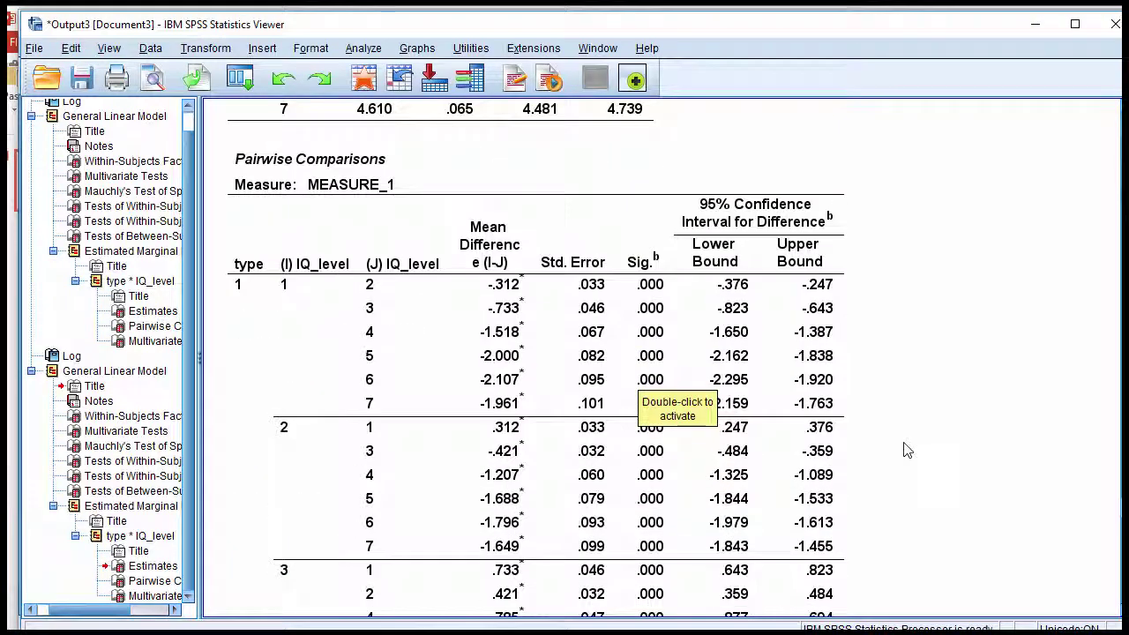
pyautogui.scroll(-20, 907, 449)
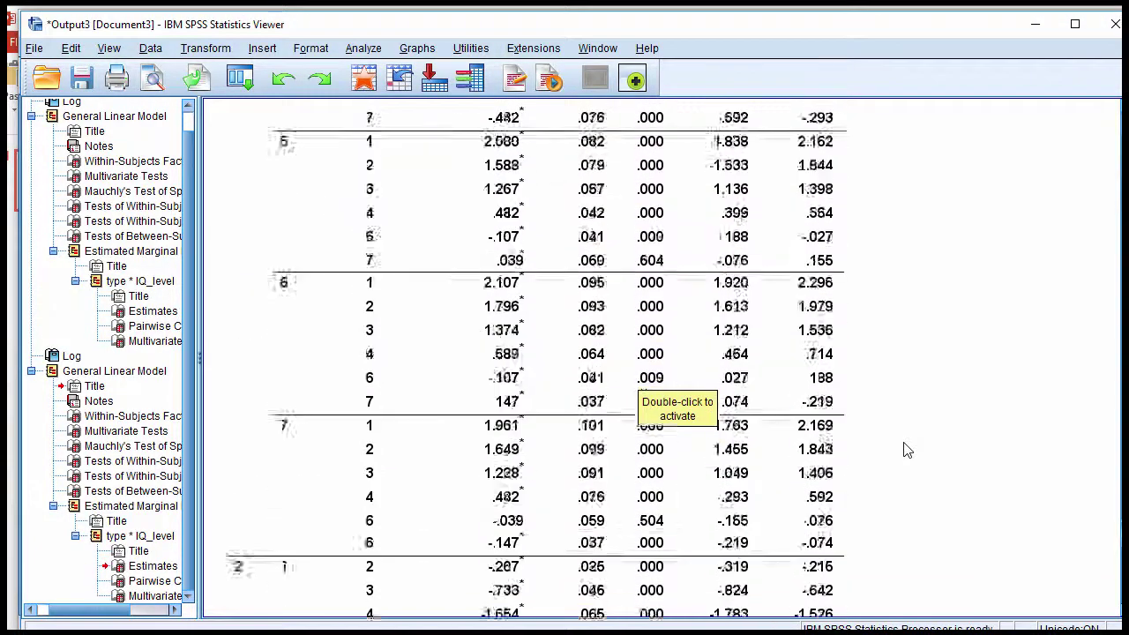
pyautogui.scroll(-6, 908, 450)
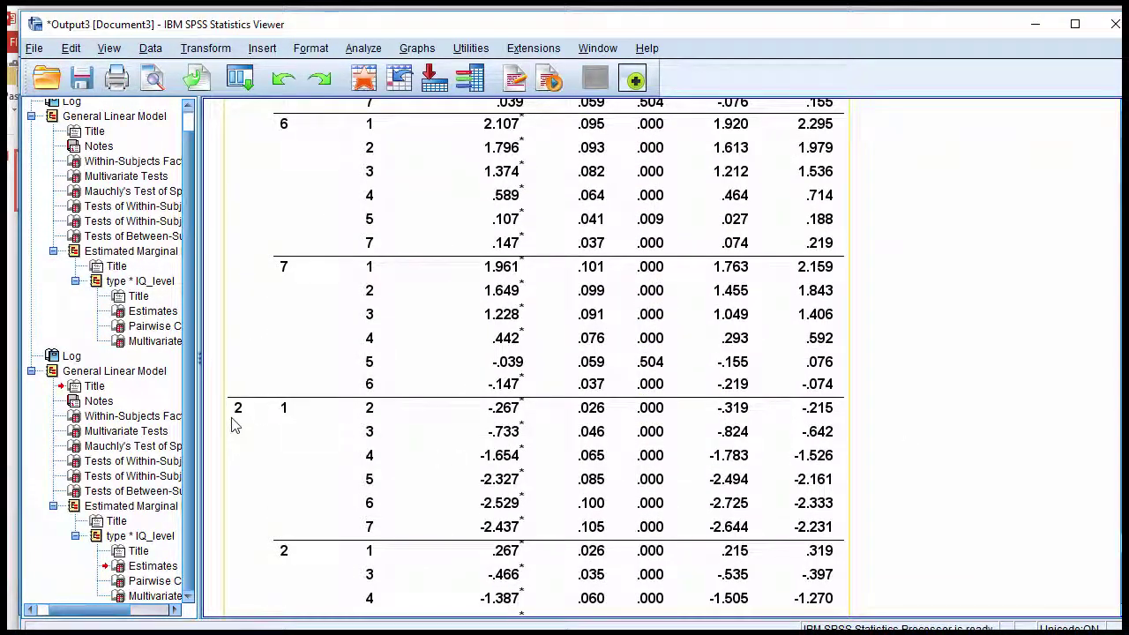
pyautogui.scroll(15, 1023, 549)
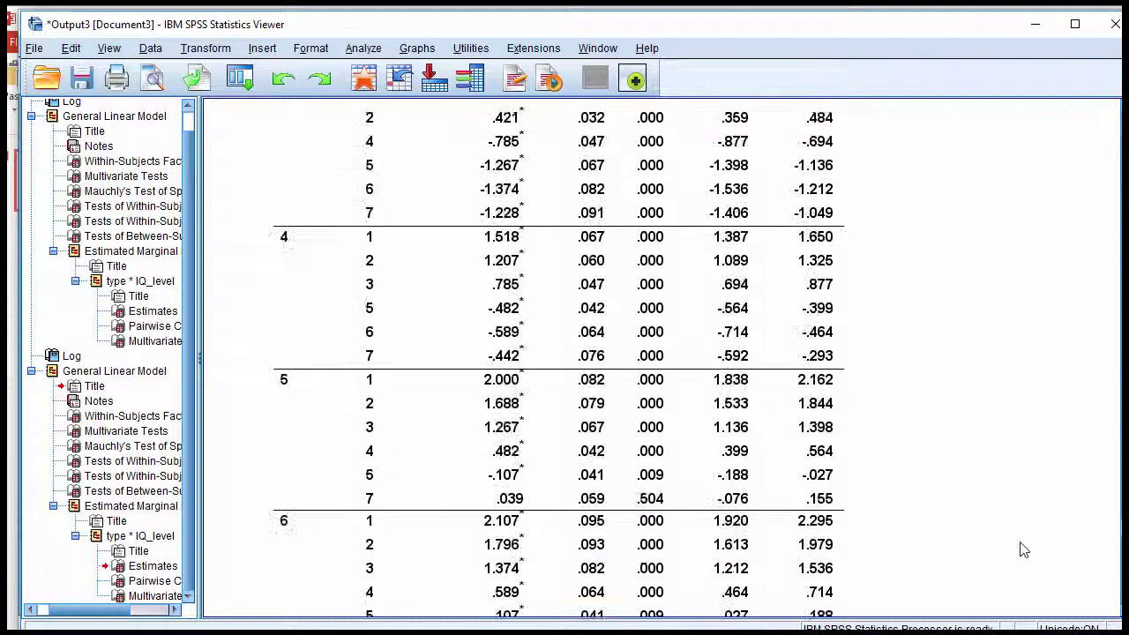
pyautogui.scroll(20, 1023, 549)
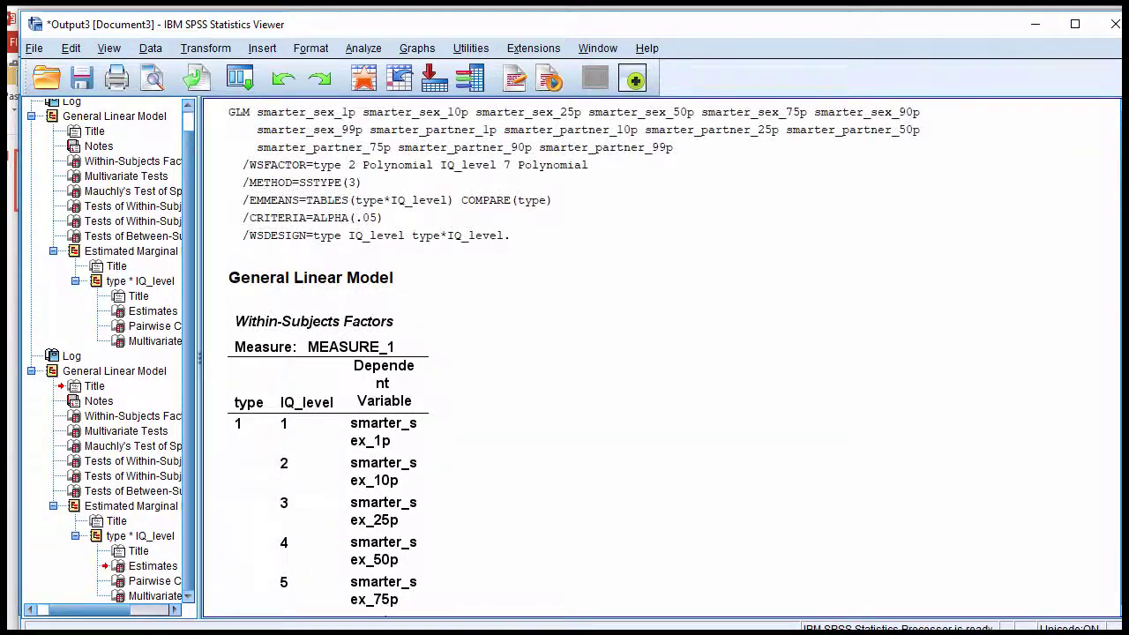
pyautogui.scroll(-16, 609, 270)
pyautogui.scroll(9, 353, 329)
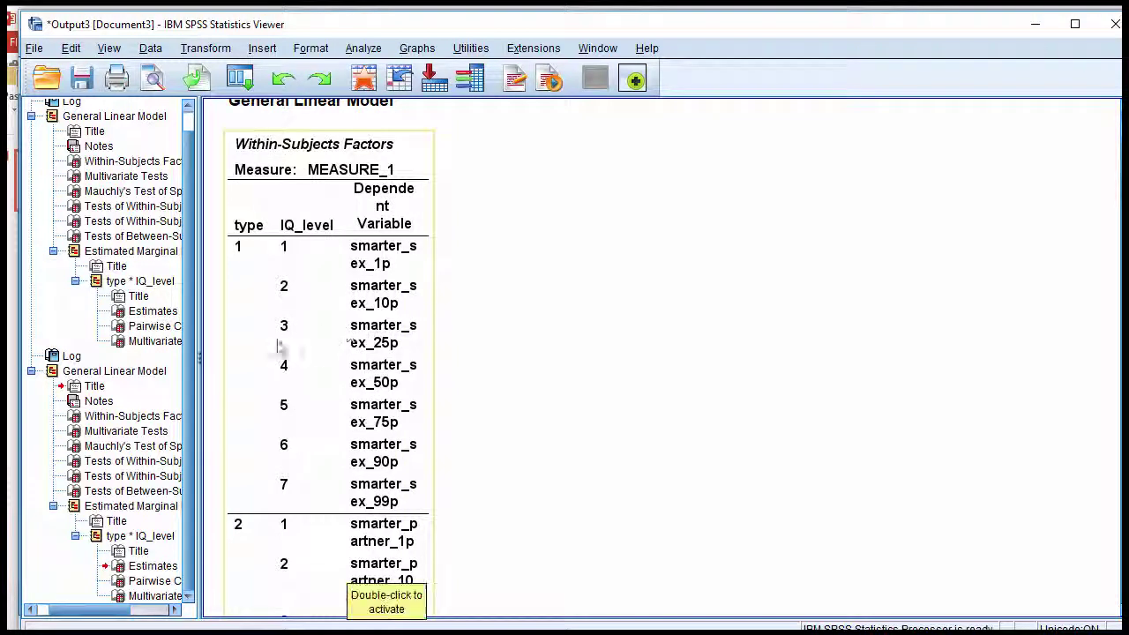
pyautogui.scroll(-3, 279, 346)
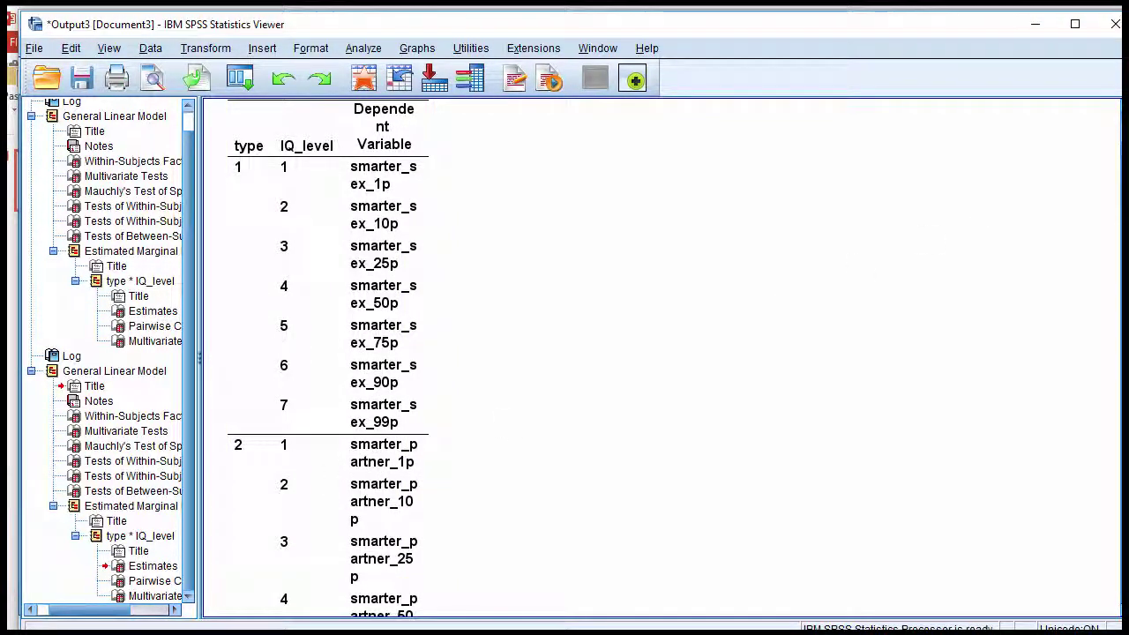
pyautogui.scroll(-20, 517, 379)
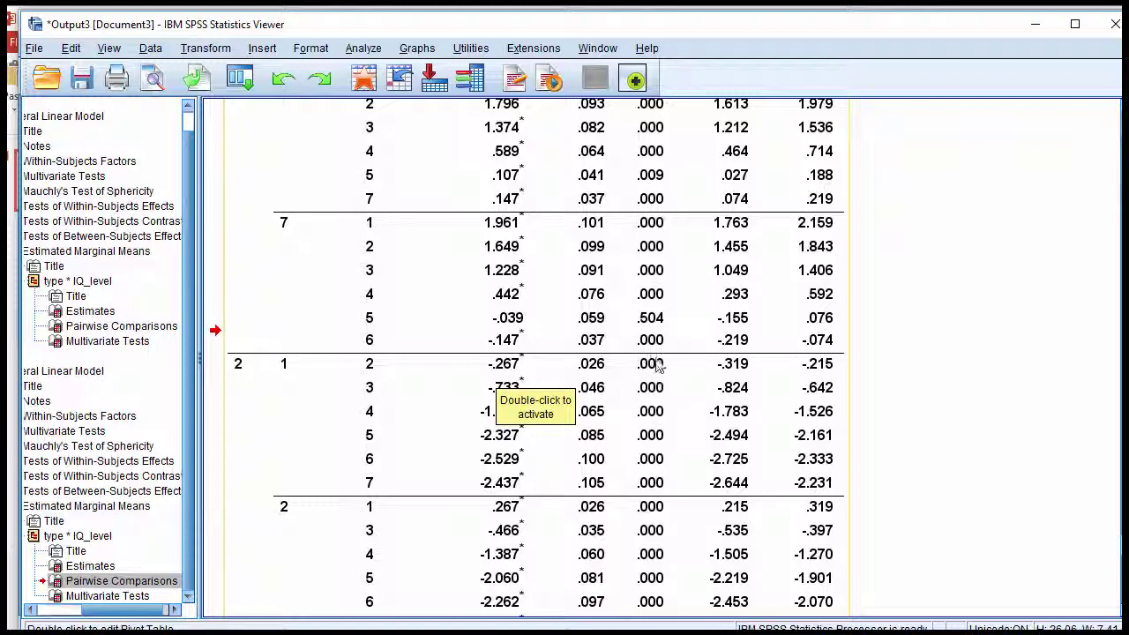
pyautogui.scroll(10, 657, 366)
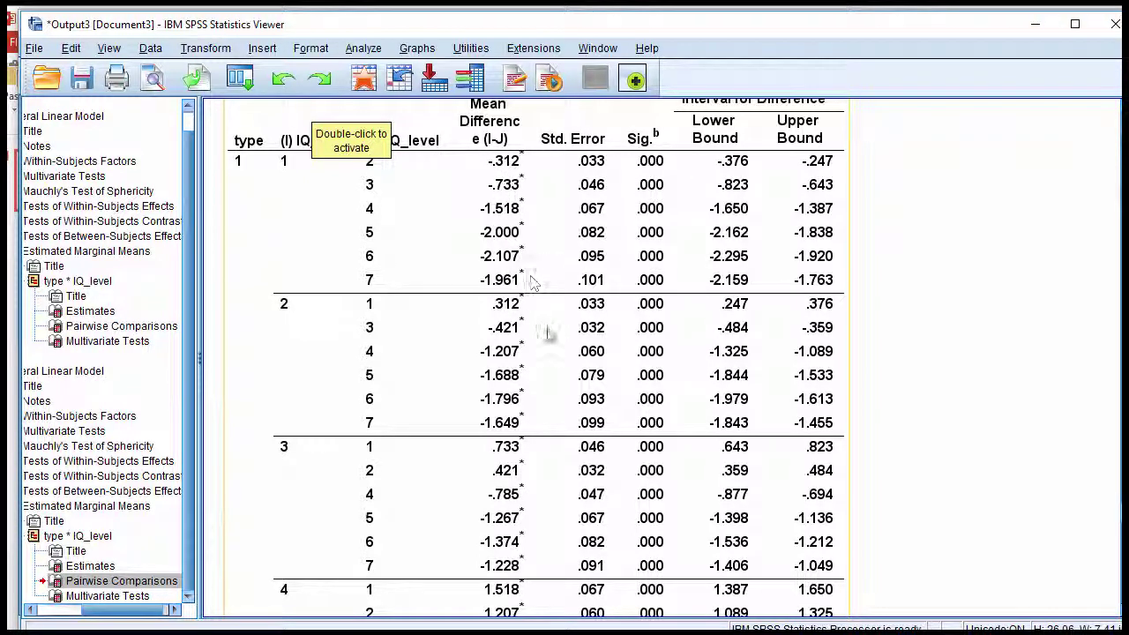
# - Examine the IQ_level mean differences and significance values within type 1 of the Pairwise Comparisons table, relating them to the PowerPoint line chart
pyautogui.scroll(-10, 573, 370)
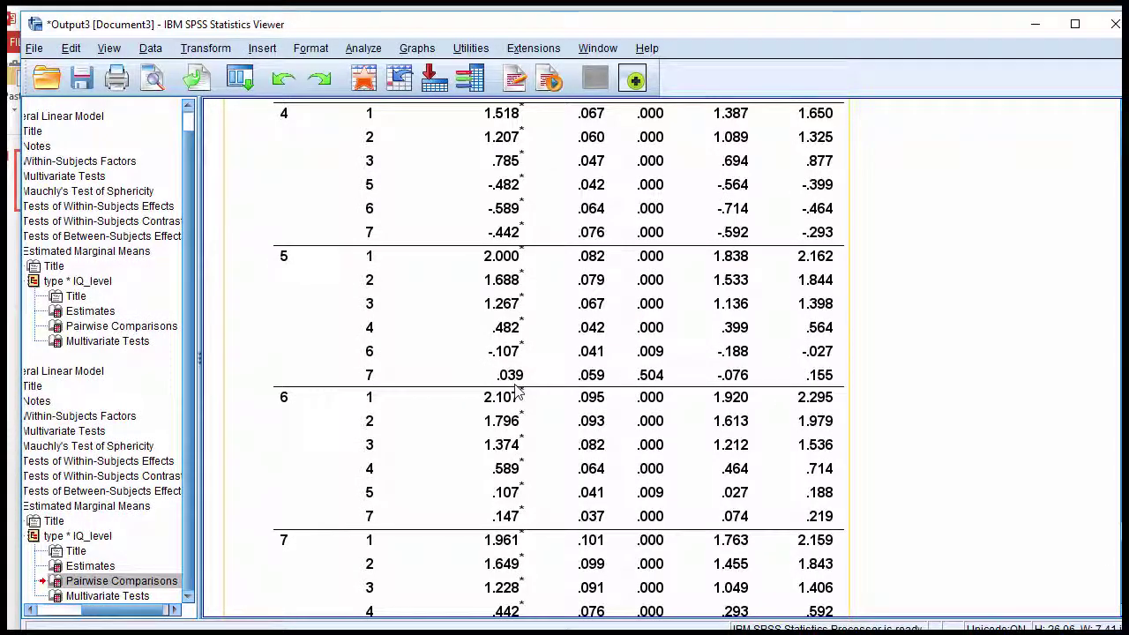
pyautogui.scroll(10, 516, 384)
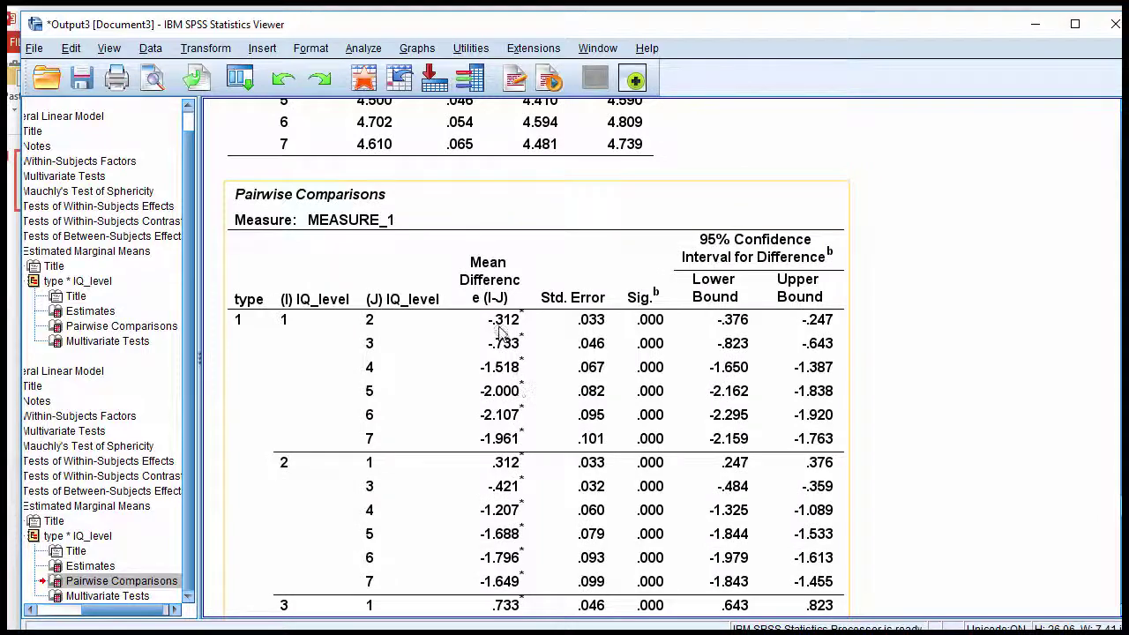
pyautogui.scroll(-3, 516, 364)
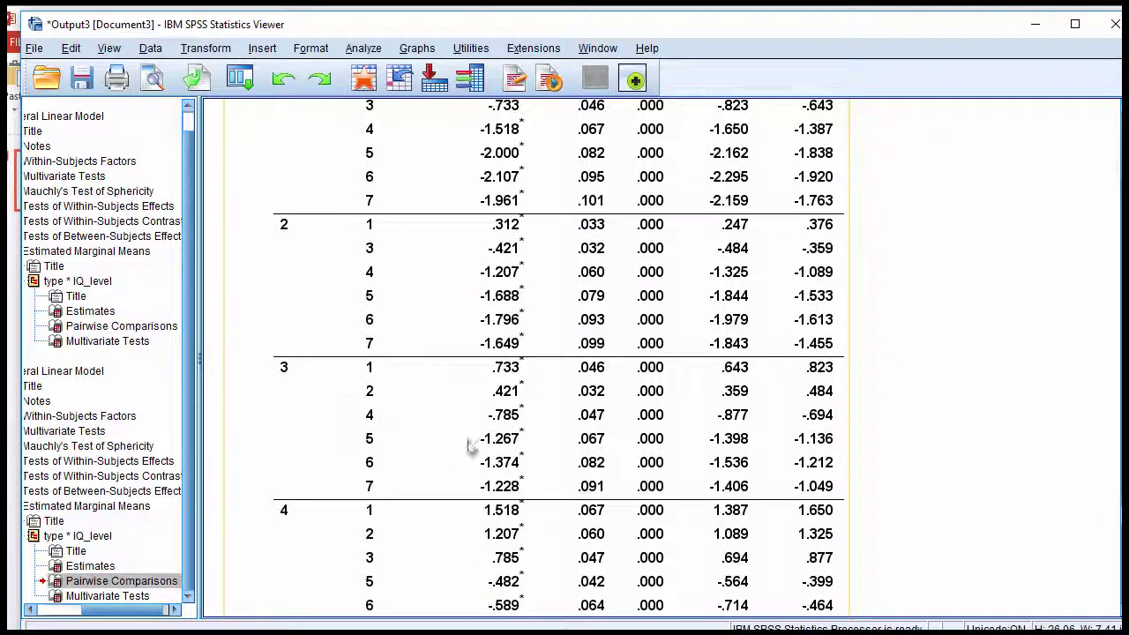
pyautogui.scroll(-3, 507, 411)
pyautogui.scroll(-5, 507, 410)
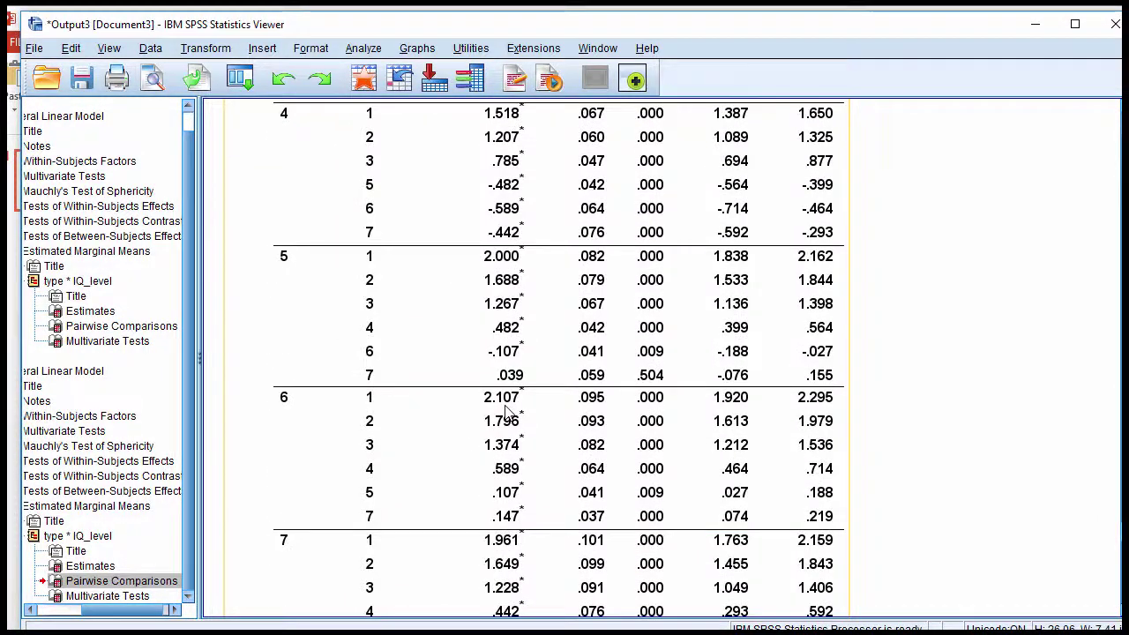
pyautogui.scroll(-3, 507, 410)
pyautogui.scroll(2, 507, 410)
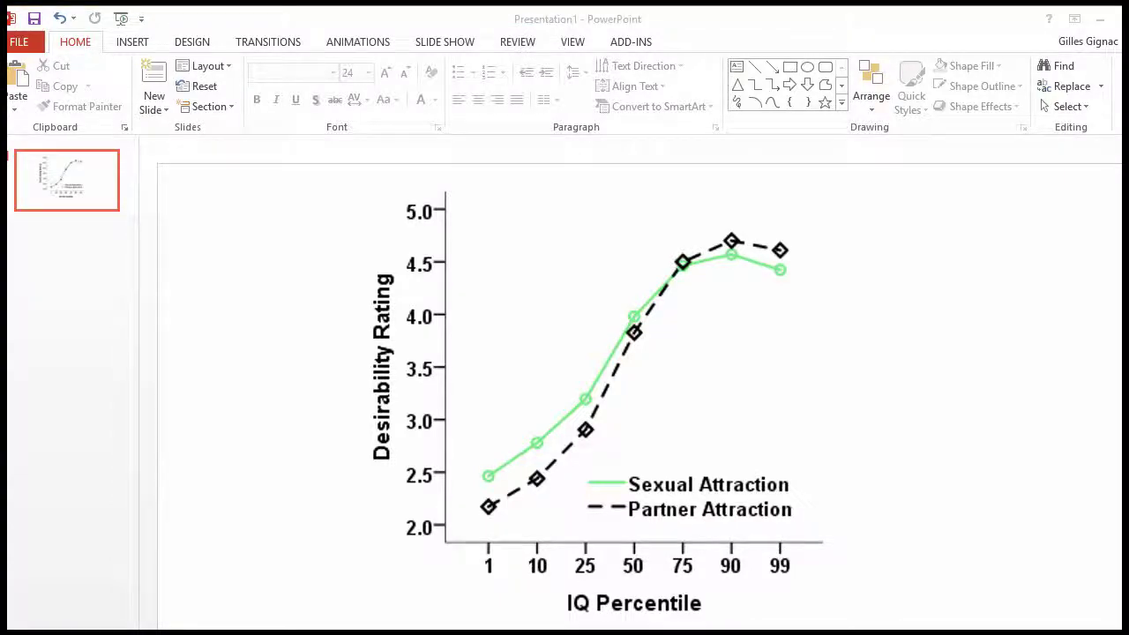
pyautogui.scroll(10, 410, 281)
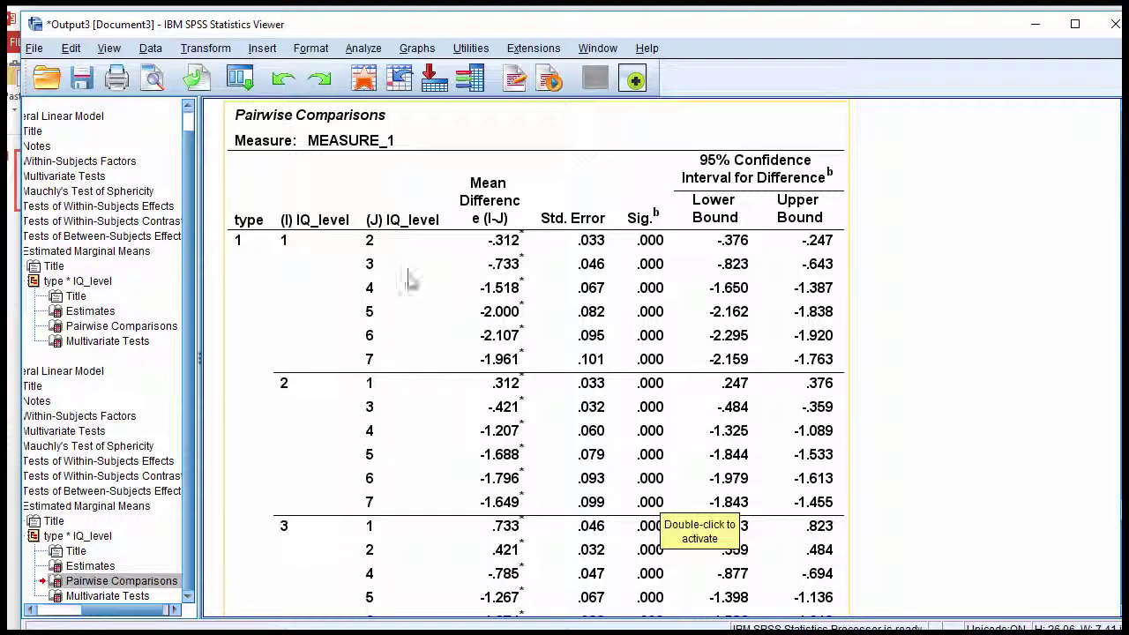
pyautogui.scroll(-12, 410, 280)
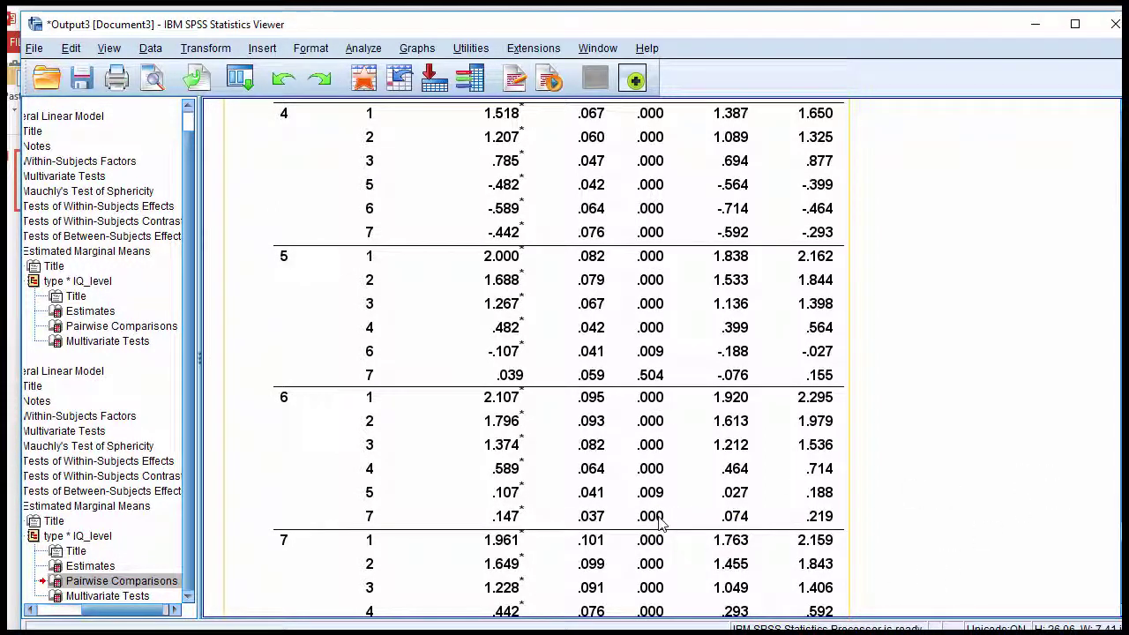
pyautogui.scroll(10, 662, 522)
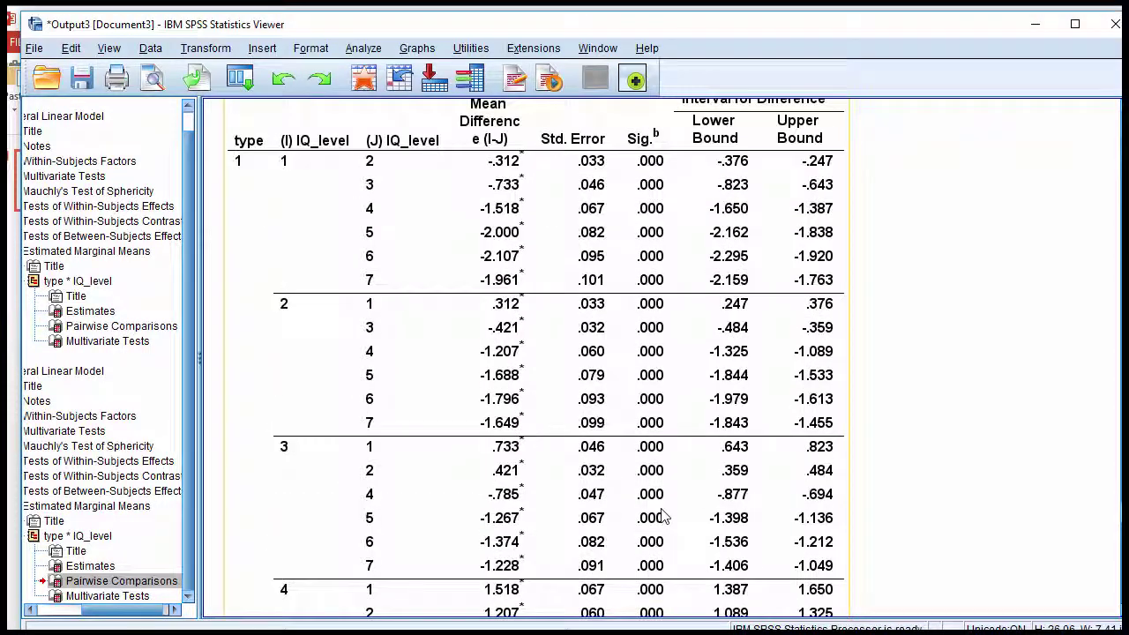
pyautogui.scroll(-5, 662, 515)
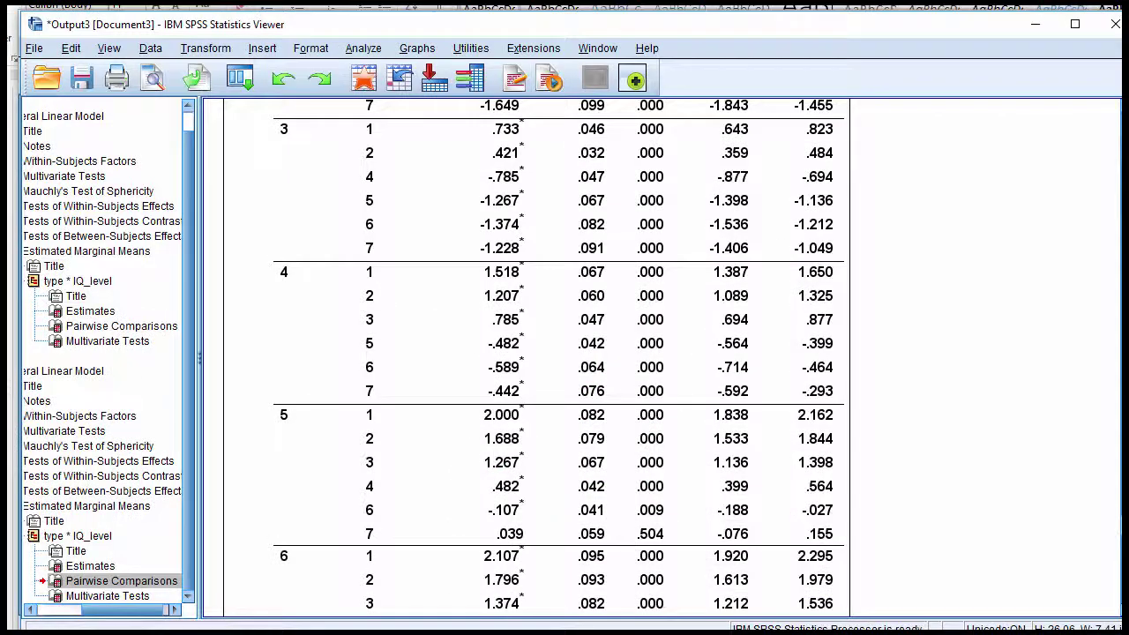
# - Review the type 2 IQ_level pairwise comparisons, focusing on the significance values for levels 5, 6 and 7
pyautogui.scroll(-15, 642, 353)
pyautogui.scroll(-3, 642, 353)
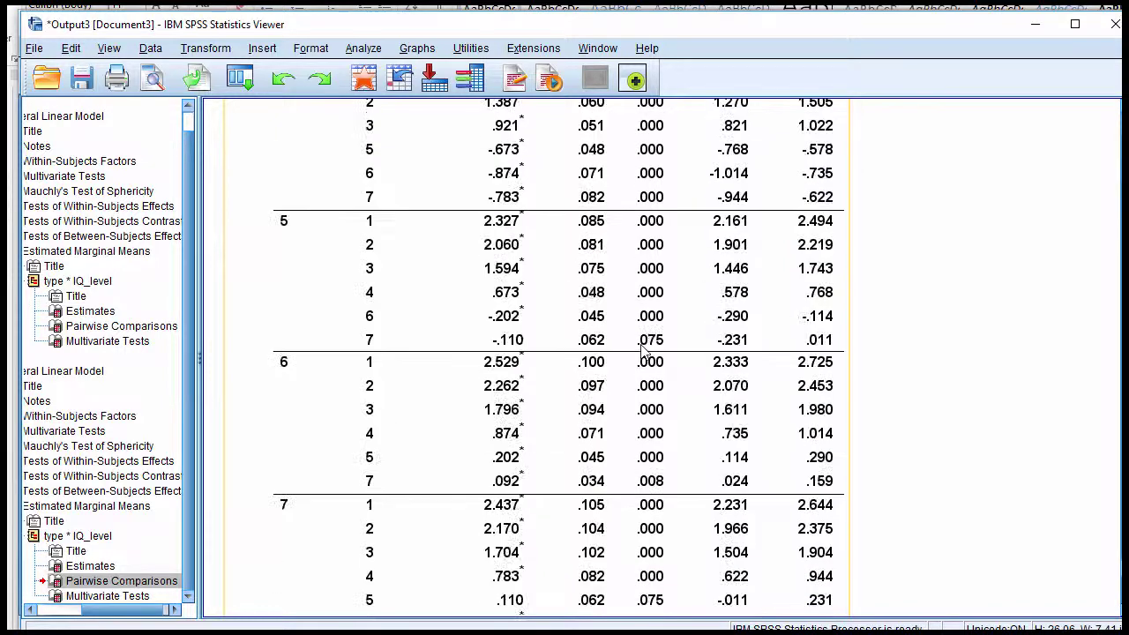
pyautogui.scroll(10, 529, 309)
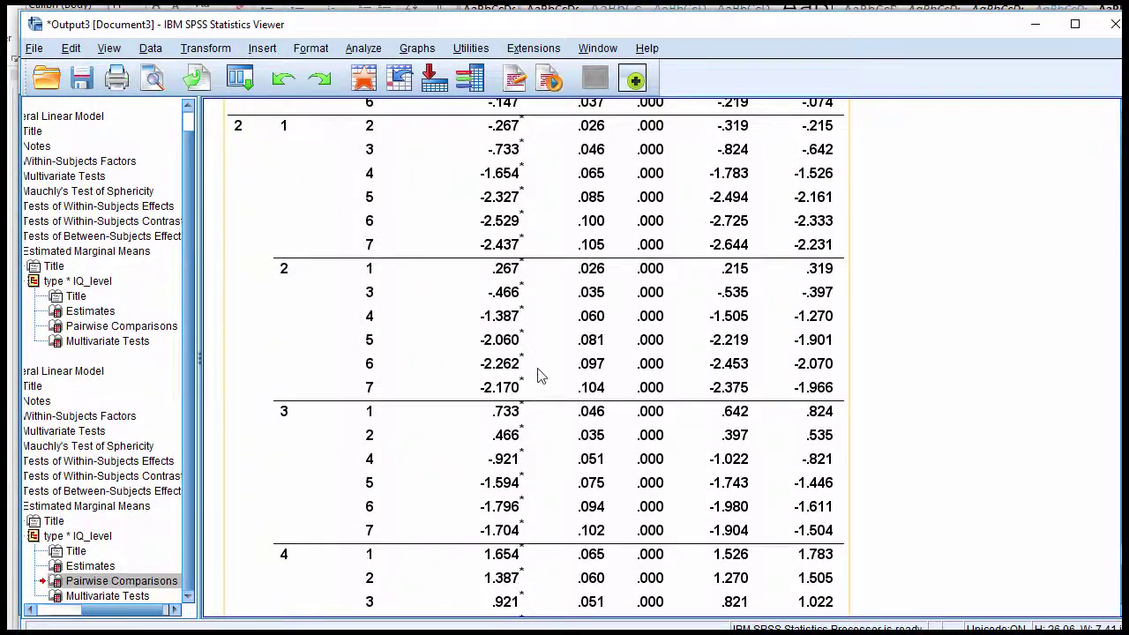
pyautogui.scroll(-5, 540, 376)
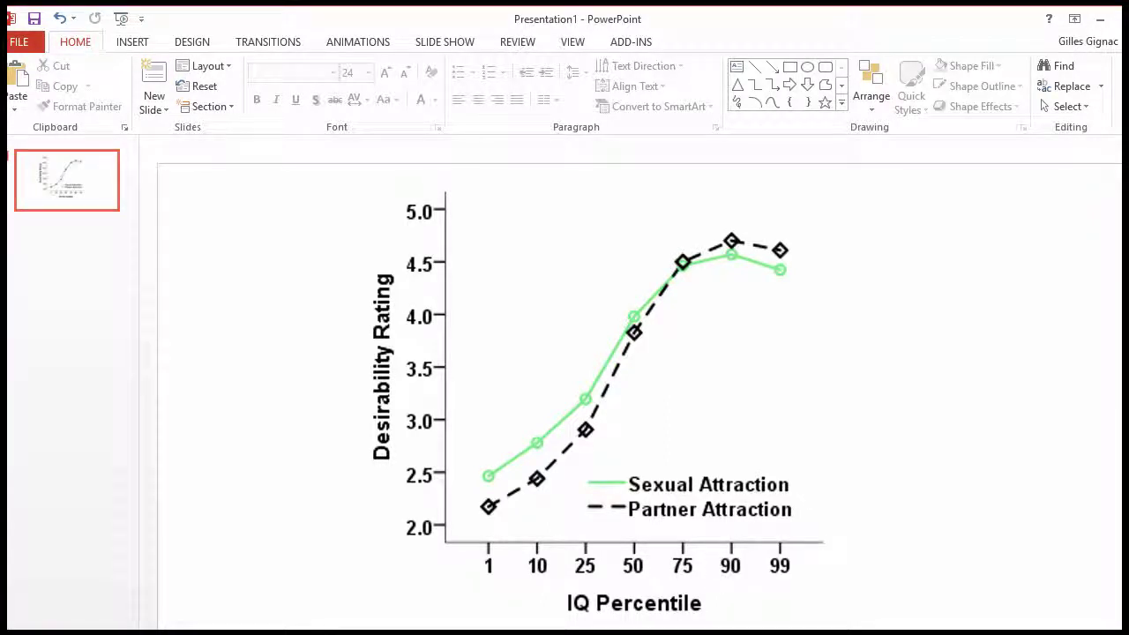
# - Switch from the PowerPoint chart back to the SPSS output and check type 1 significance values, especially level 5 against levels 6 and 7
pyautogui.hotkey('alt', 'Tab')
pyautogui.scroll(10, 641, 464)
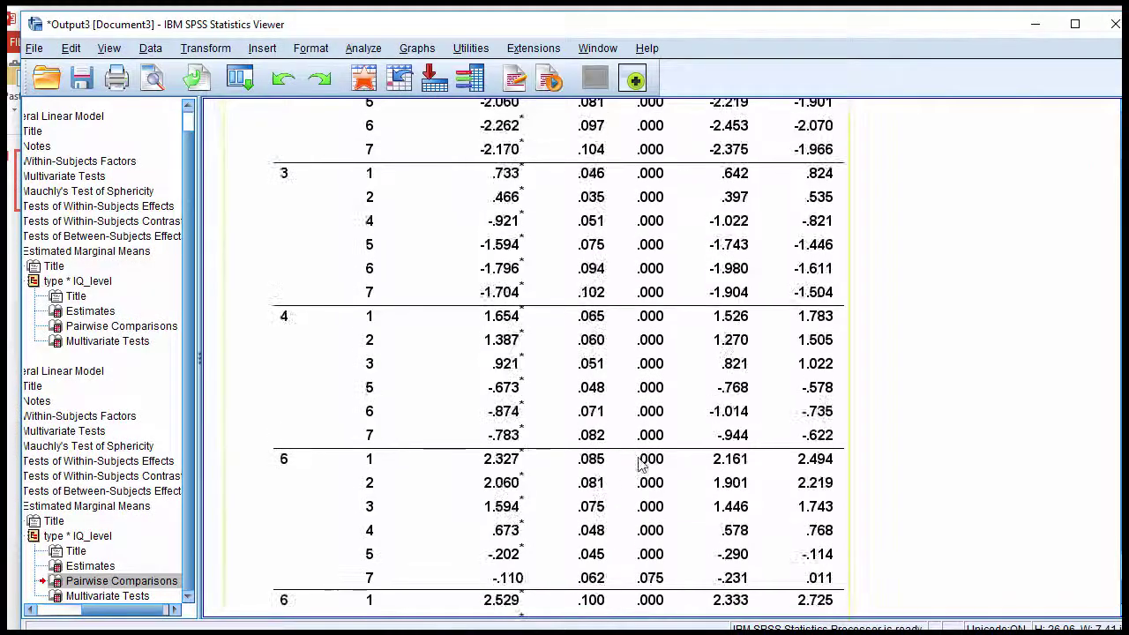
pyautogui.scroll(10, 641, 465)
pyautogui.scroll(-5, 386, 335)
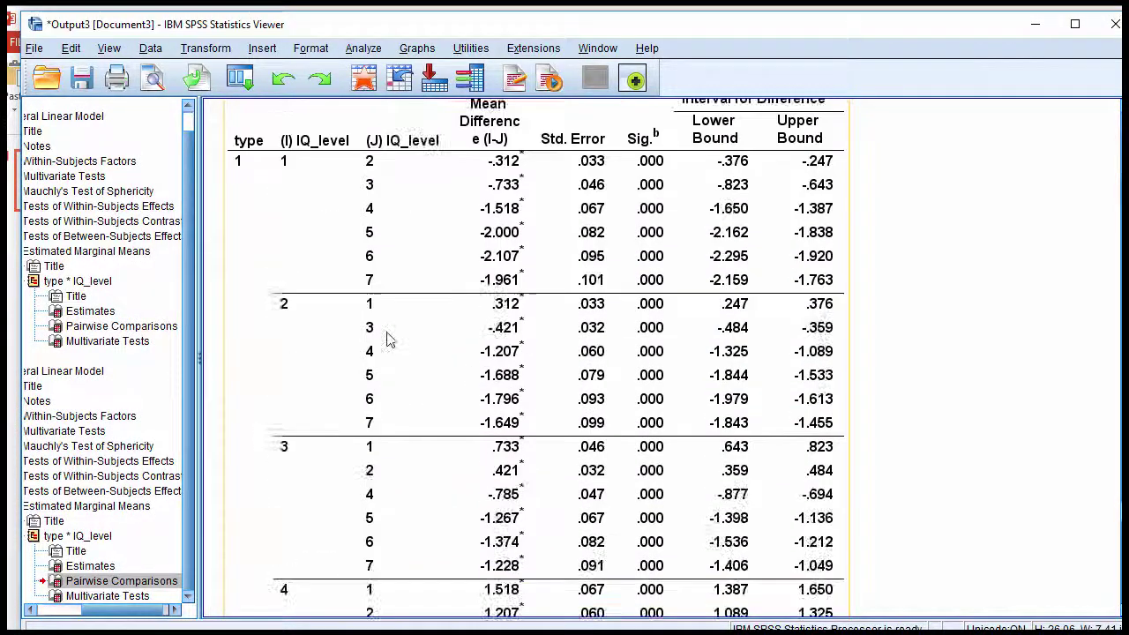
pyautogui.scroll(-5, 386, 337)
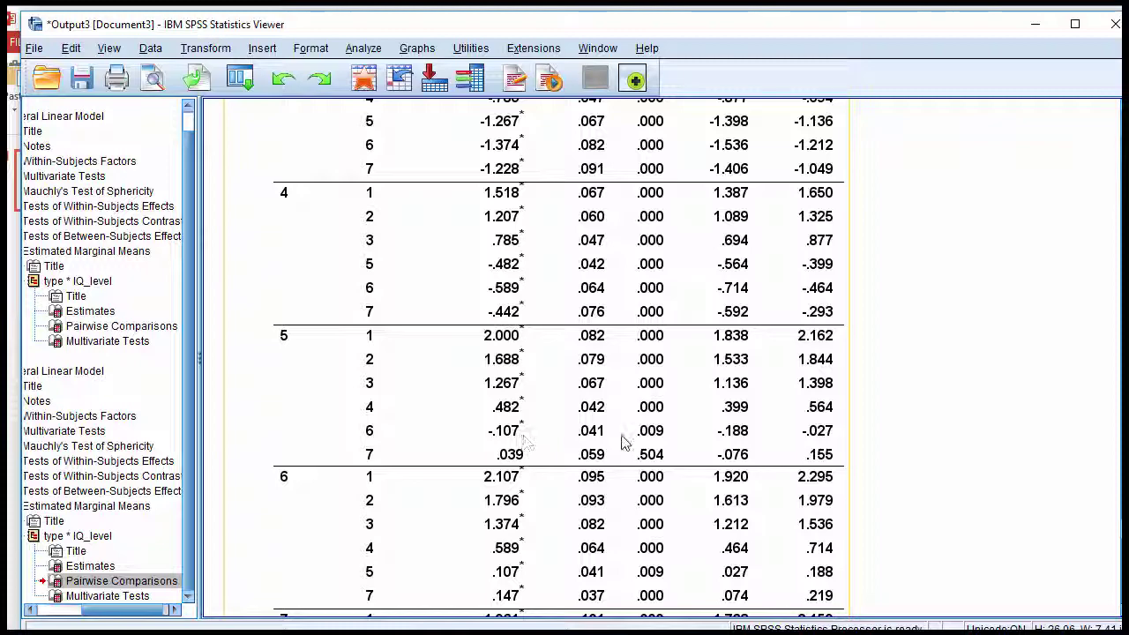
pyautogui.scroll(5, 661, 444)
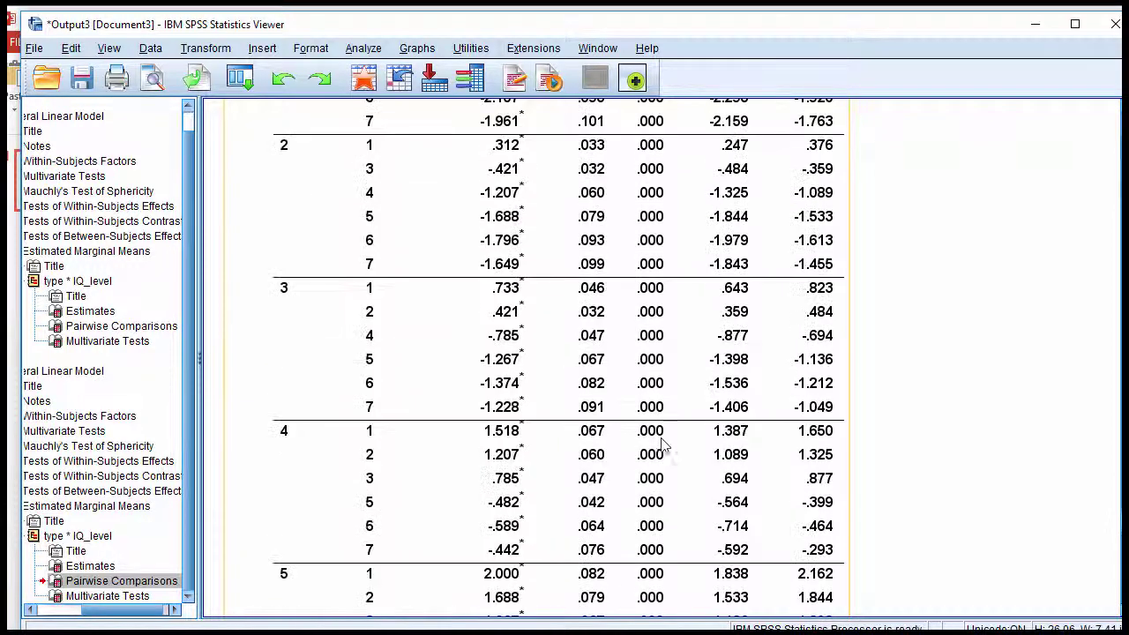
pyautogui.scroll(5, 663, 446)
pyautogui.scroll(-5, 648, 377)
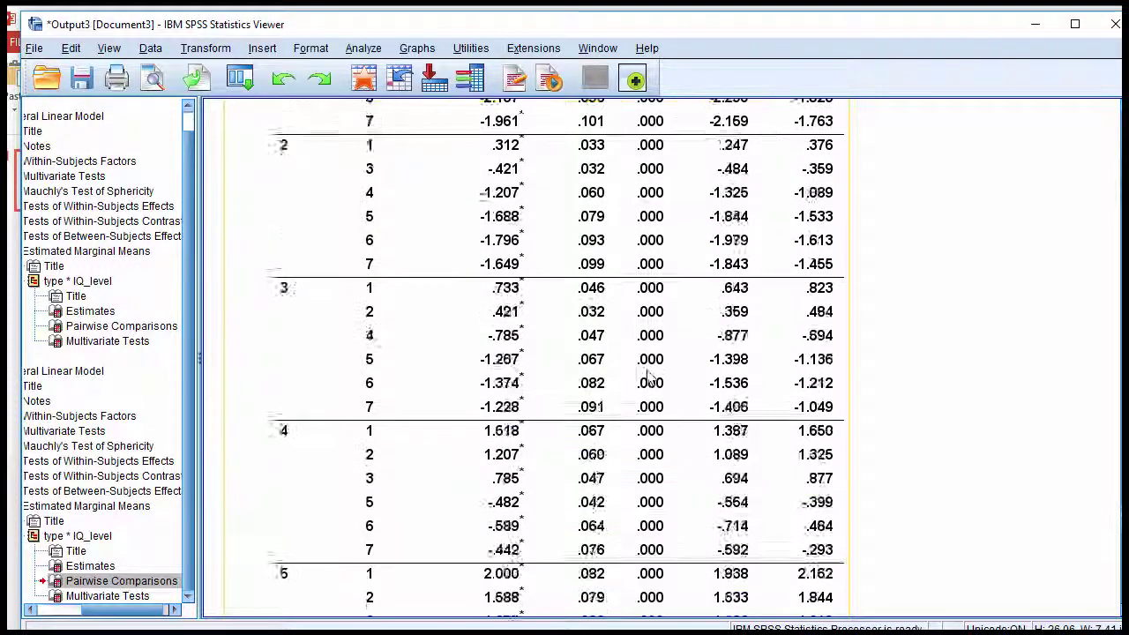
pyautogui.scroll(-3, 648, 377)
pyautogui.scroll(-2, 650, 396)
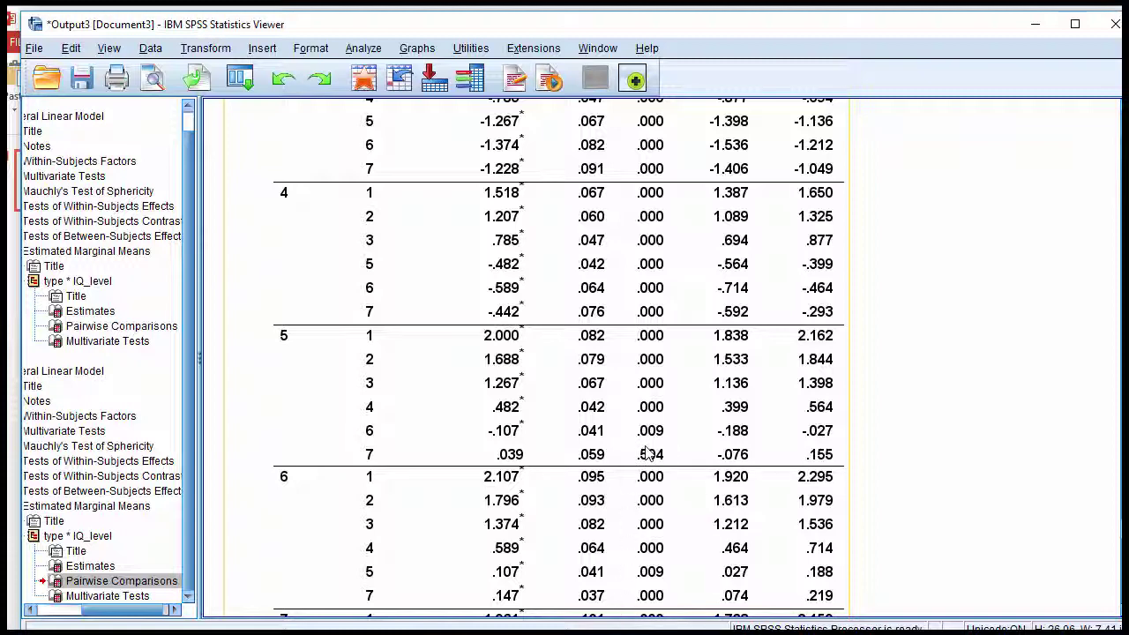
# - Check the type 2 comparisons of IQ_level 5 with levels 6 and 7 against the Partner Attraction line in the PowerPoint chart
pyautogui.scroll(-8, 646, 453)
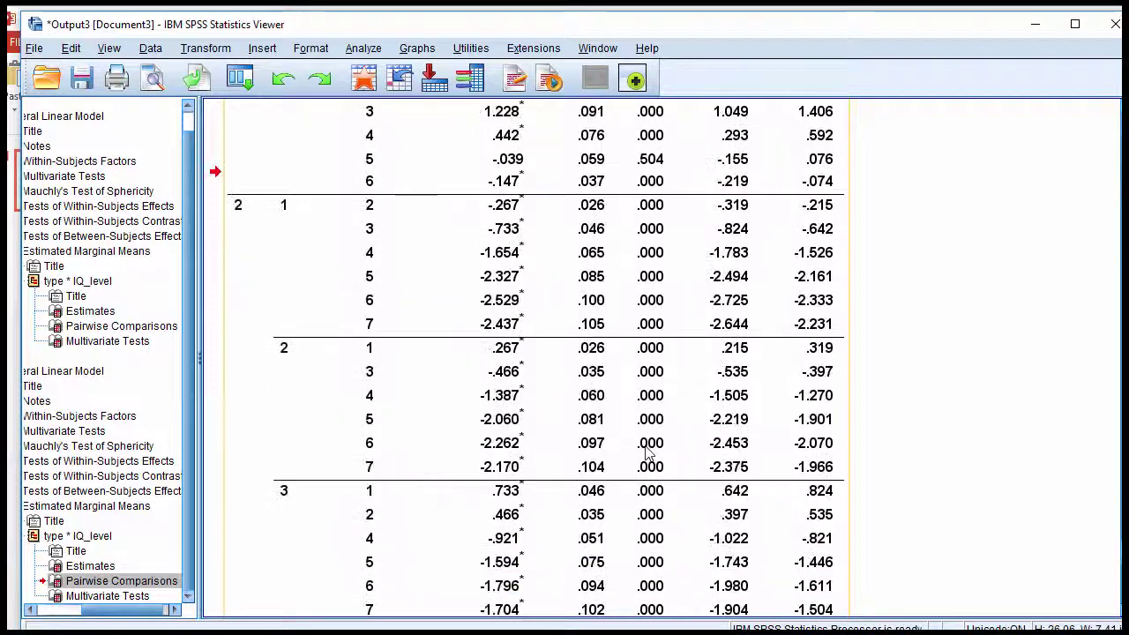
pyautogui.scroll(-3, 646, 452)
pyautogui.scroll(-1, 529, 454)
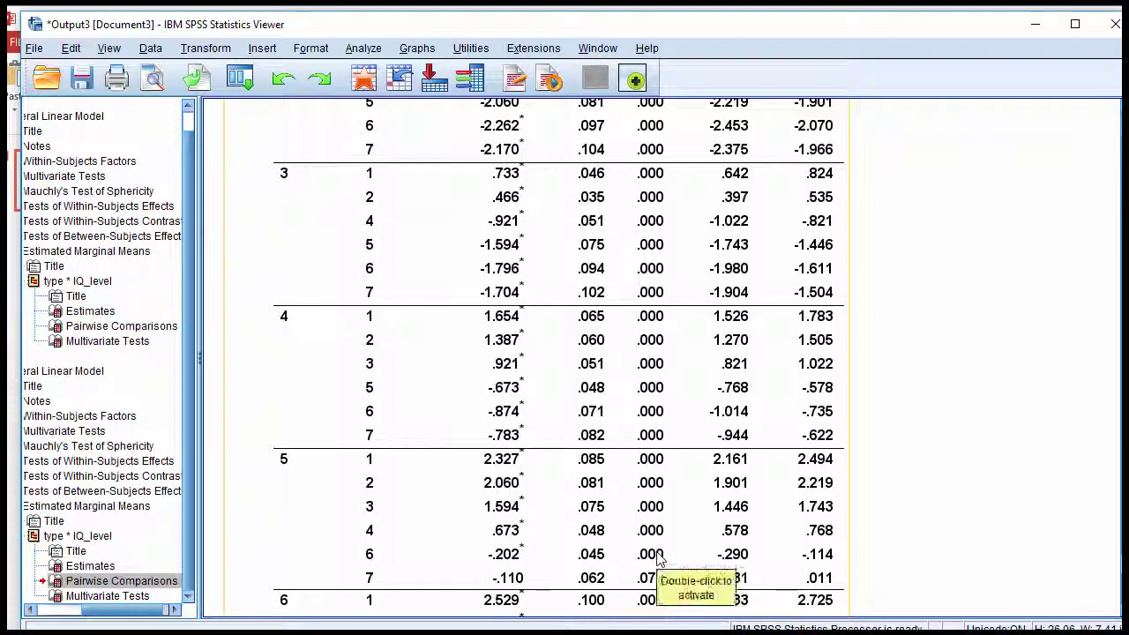
pyautogui.scroll(5, 657, 557)
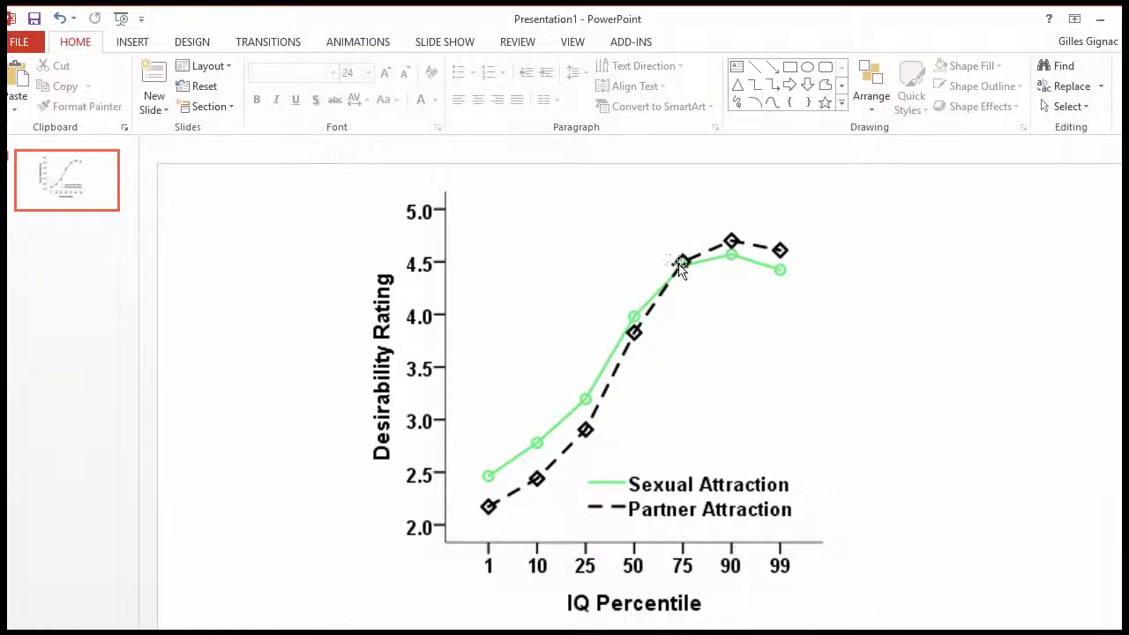